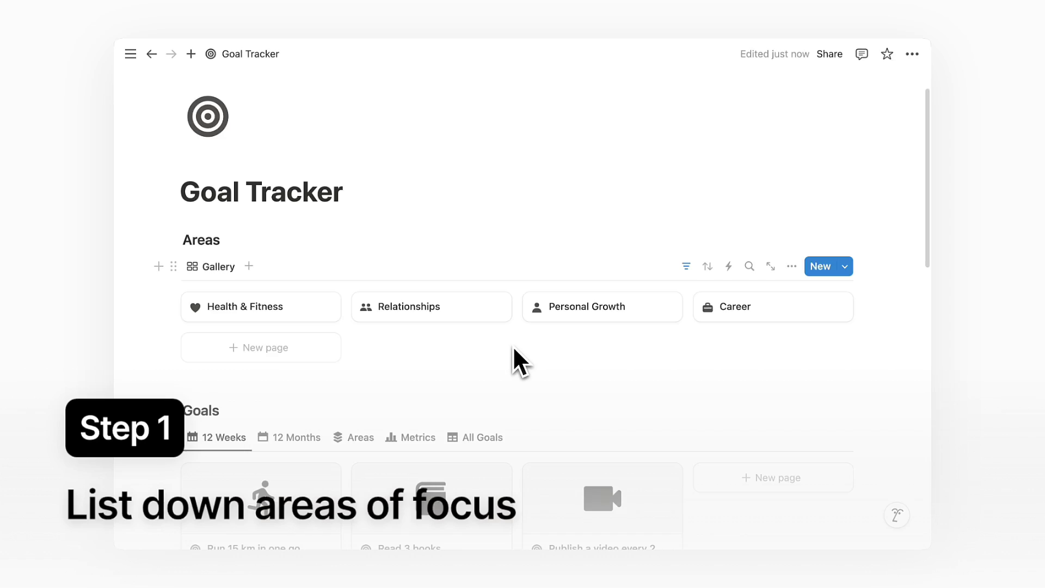
Add a new page named Finance to the Areas gallery
scroll(514, 348, "down", 10)
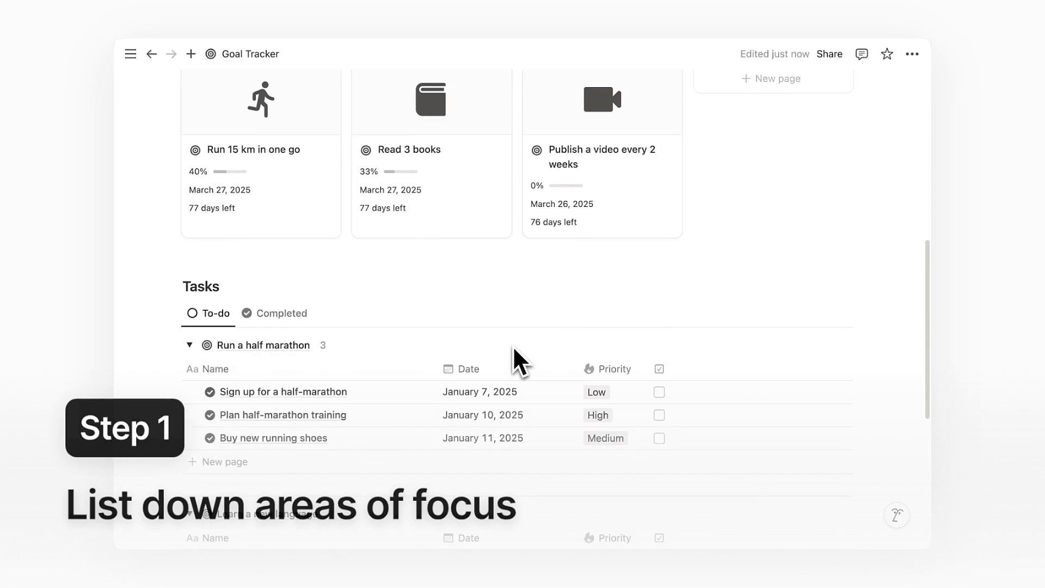
scroll(514, 348, "down", 5)
scroll(513, 353, "up", 4)
scroll(513, 351, "up", 8)
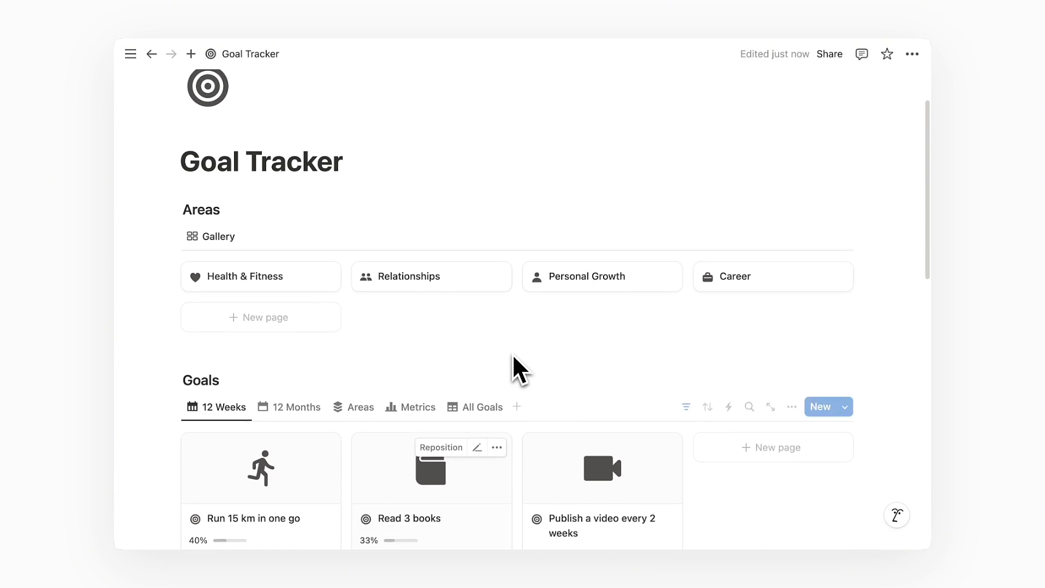
scroll(512, 354, "up", 1)
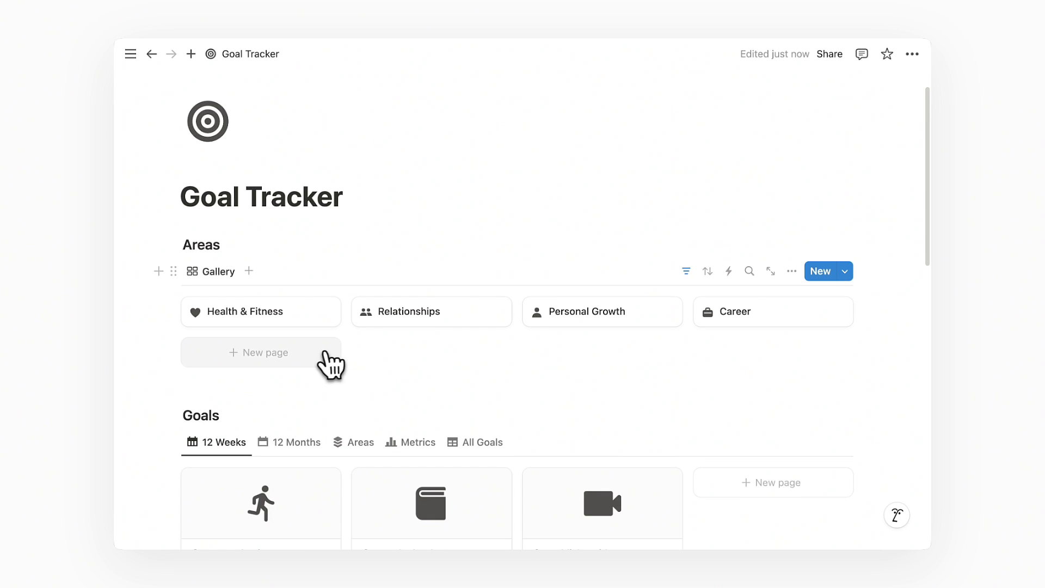
left_click(323, 354)
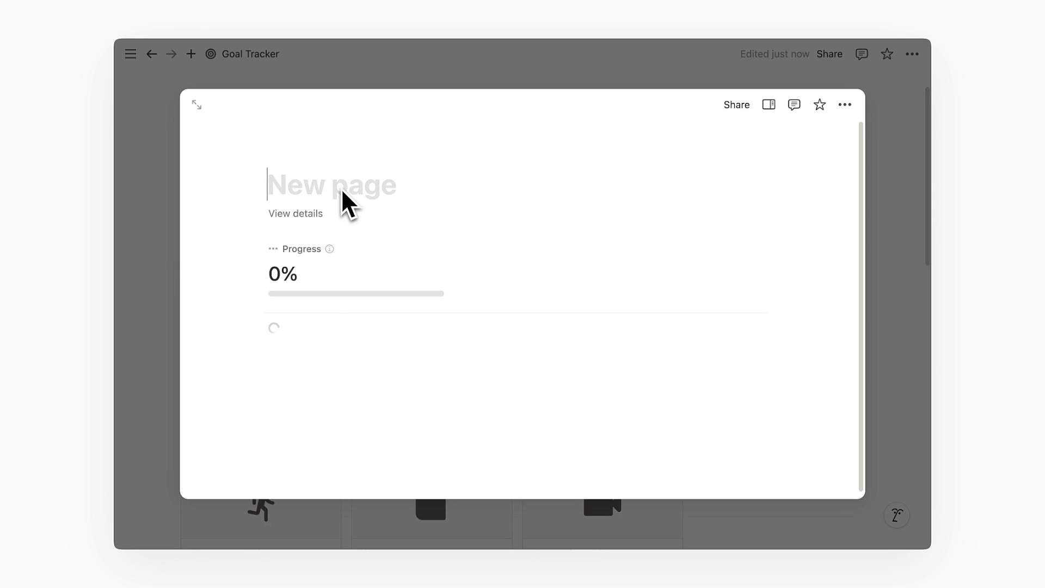
type("Finance")
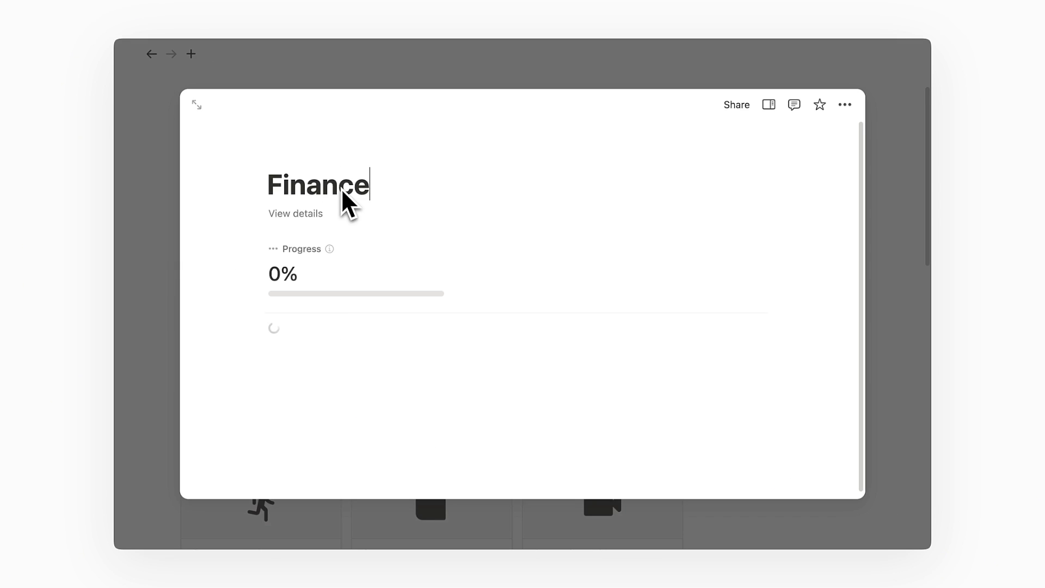
Give the Finance page the credit card icon from the Icons set
left_click(305, 155)
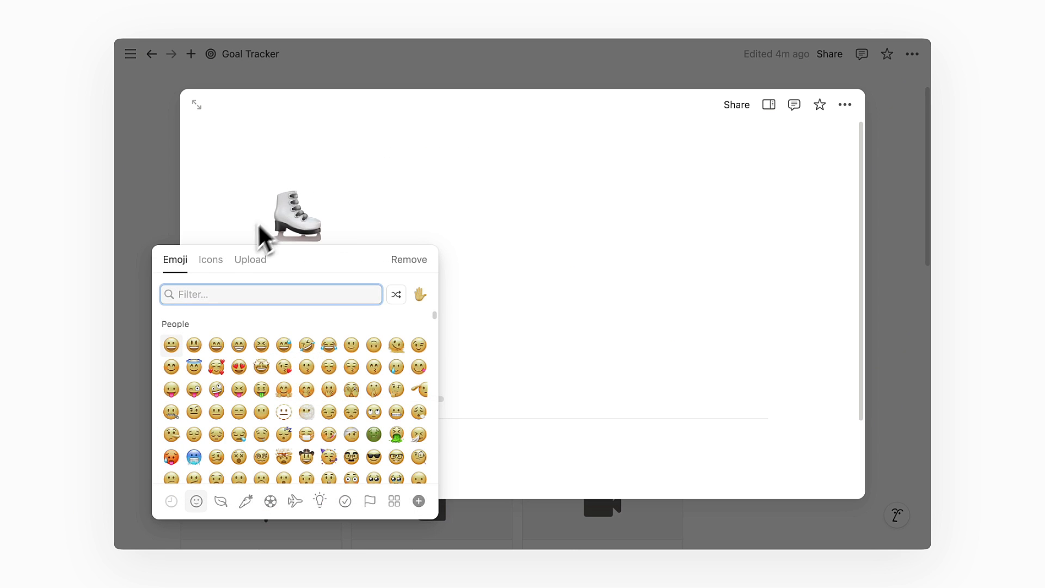
left_click(211, 260)
type("card")
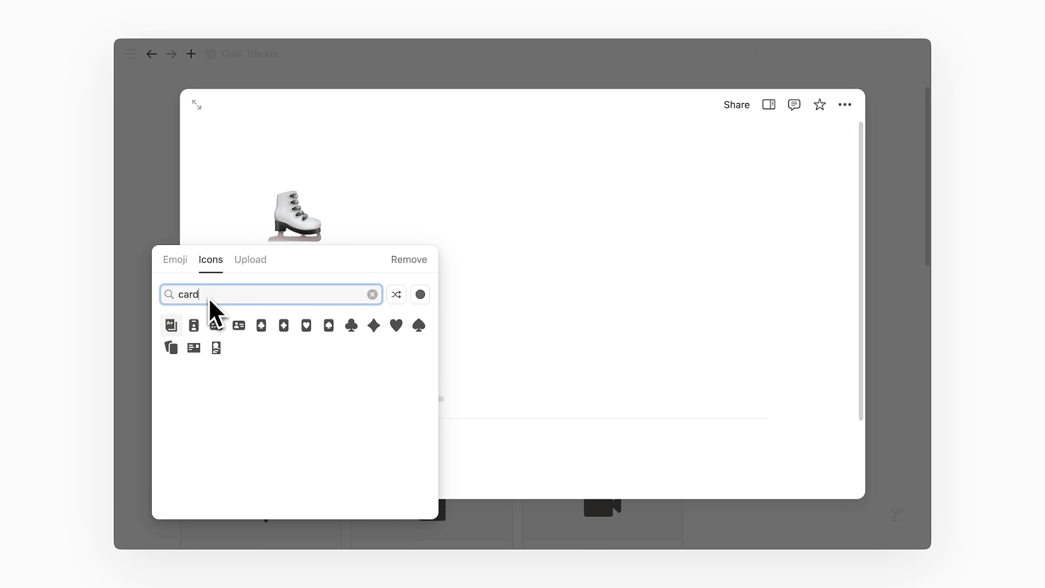
left_click(217, 327)
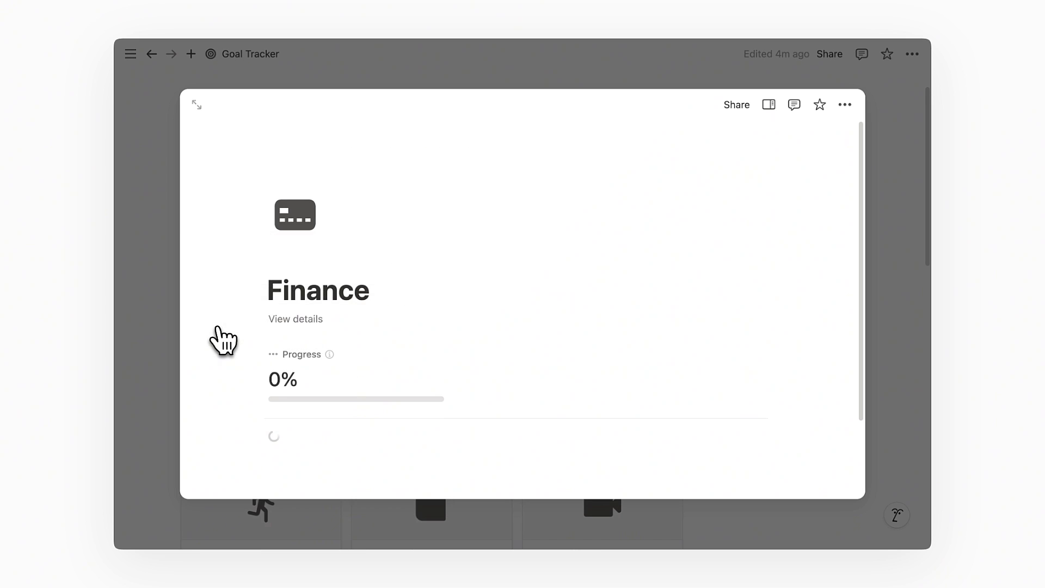
scroll(479, 360, "down", 5)
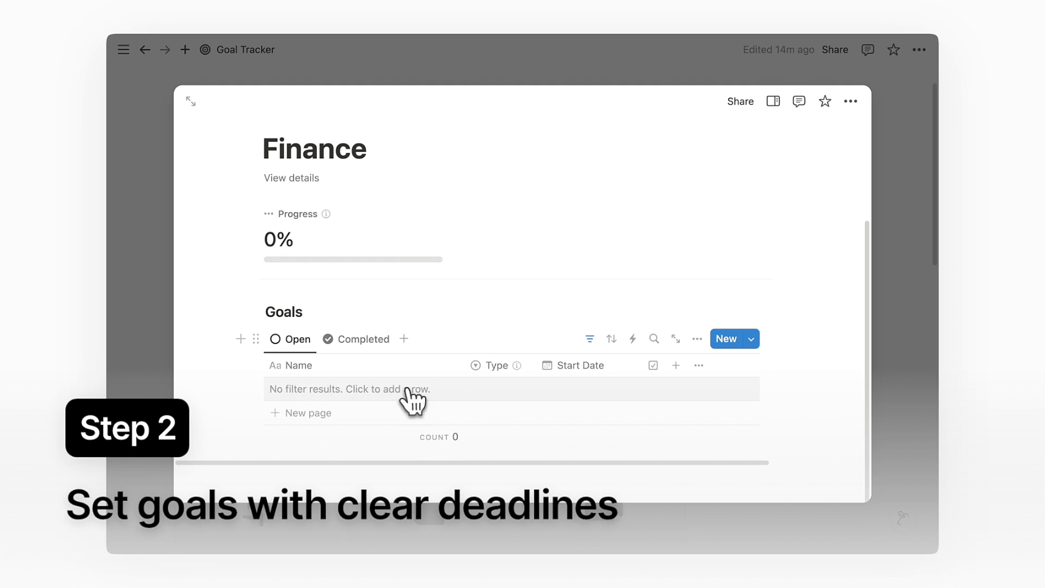
Add 'Save $10,000 emergency fund' as a 12 Months goal starting January 1, 2025, and open it
left_click(408, 395)
type("Save $10,000 emergency fund")
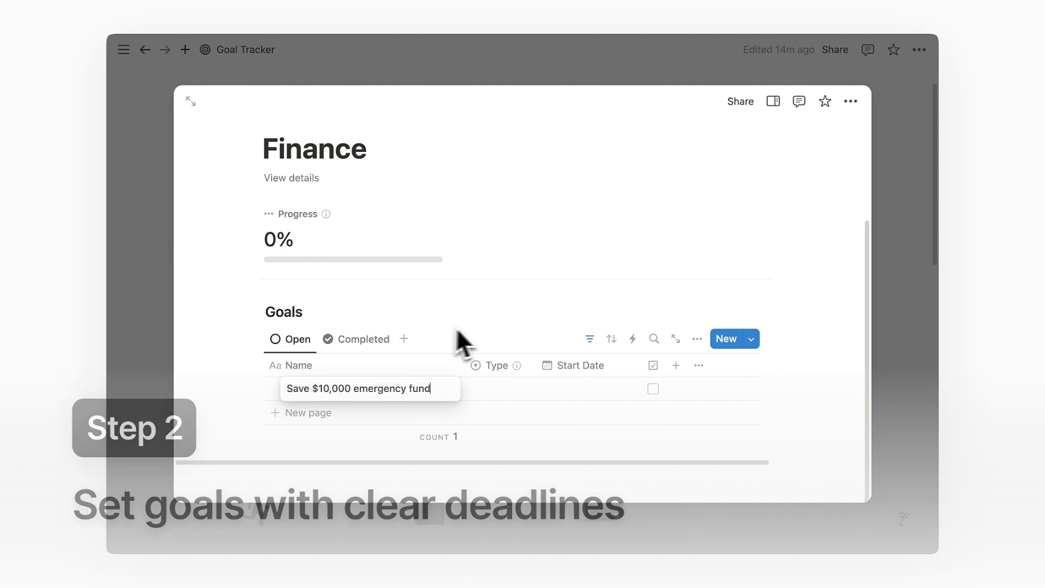
key("Return")
left_click(497, 388)
left_click(522, 434)
left_click(568, 389)
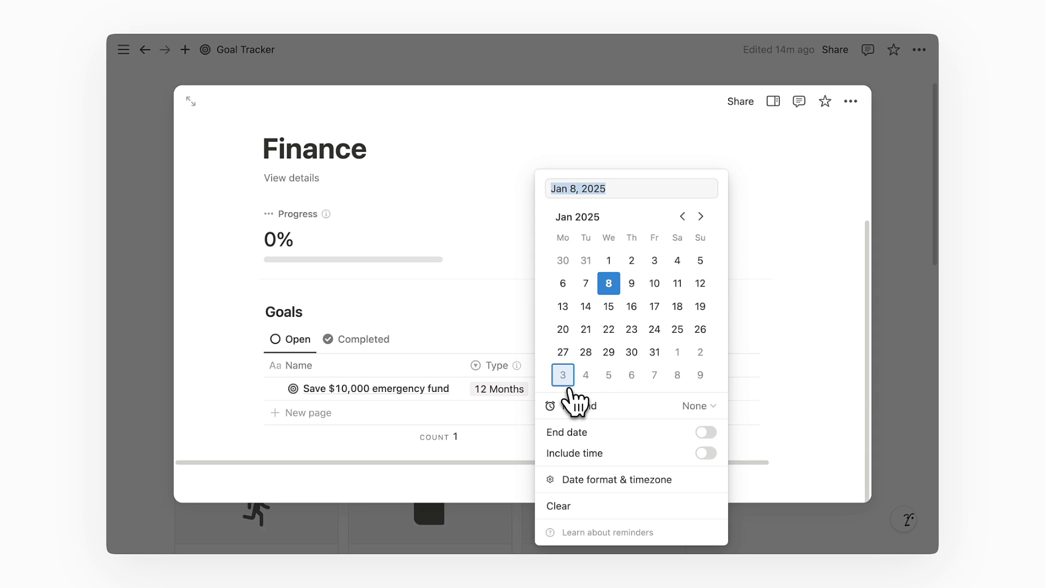
left_click(609, 260)
left_click(511, 342)
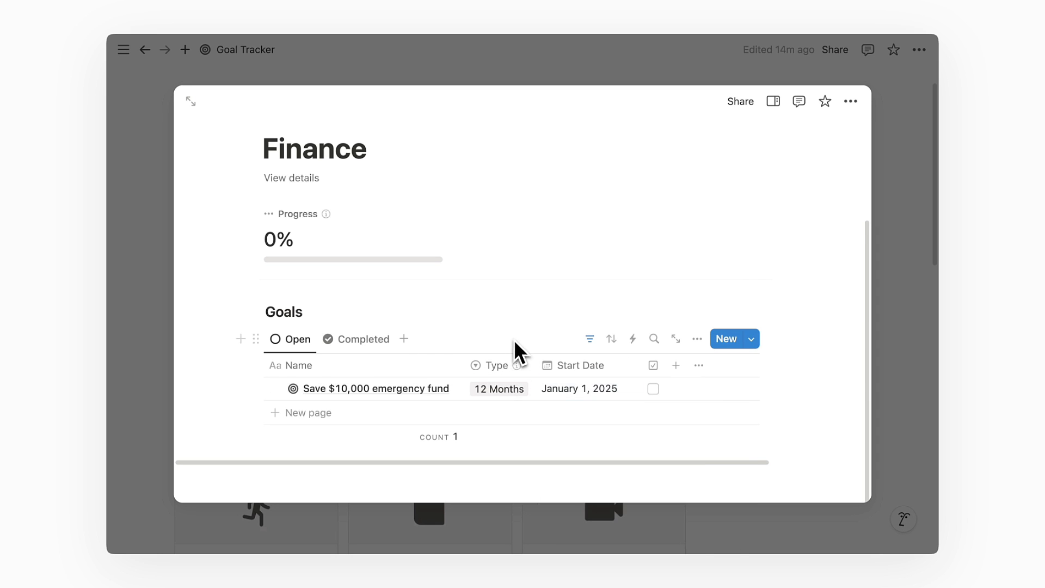
left_click(440, 396)
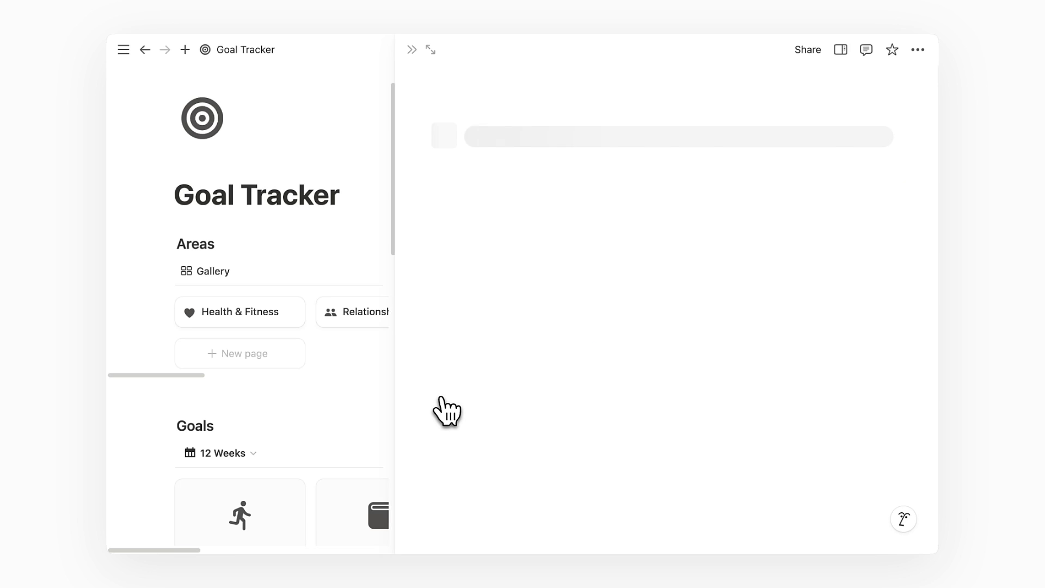
Add a Why? text property above Relations in the goal layout and apply it to all pages
left_click(431, 50)
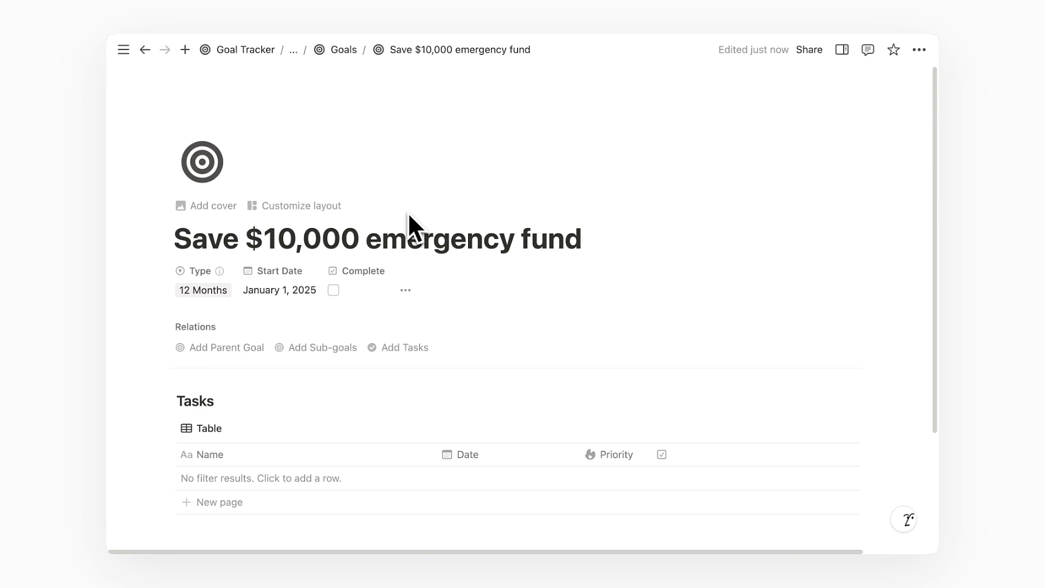
left_click(326, 207)
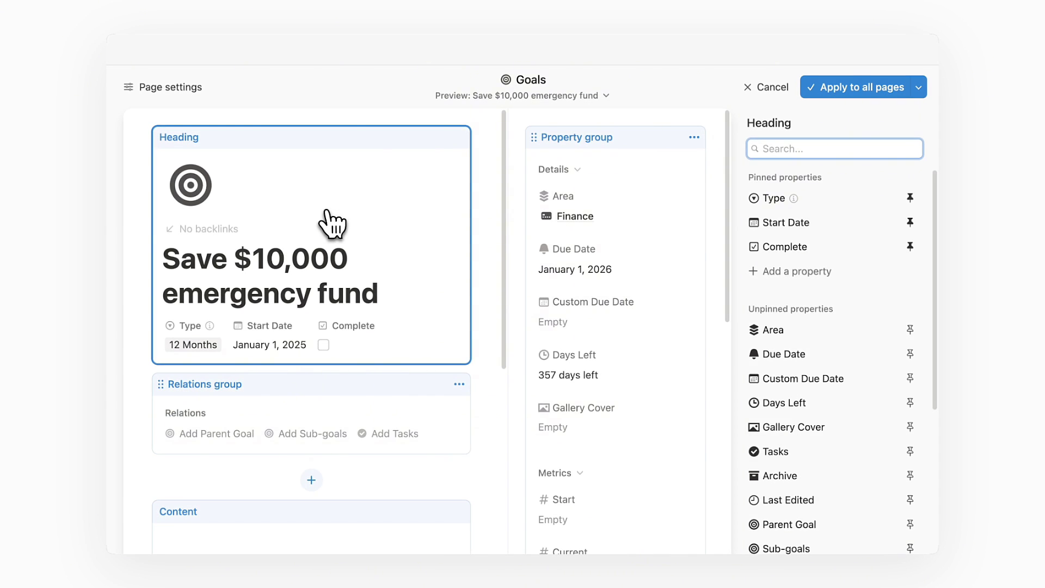
left_click(312, 482)
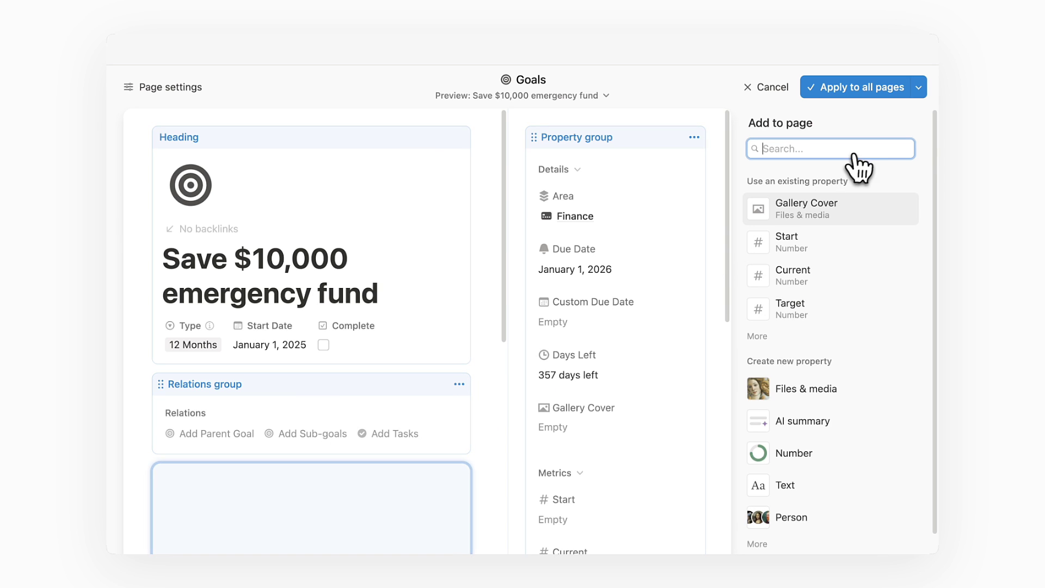
type("text")
left_click(827, 206)
double_click(801, 154)
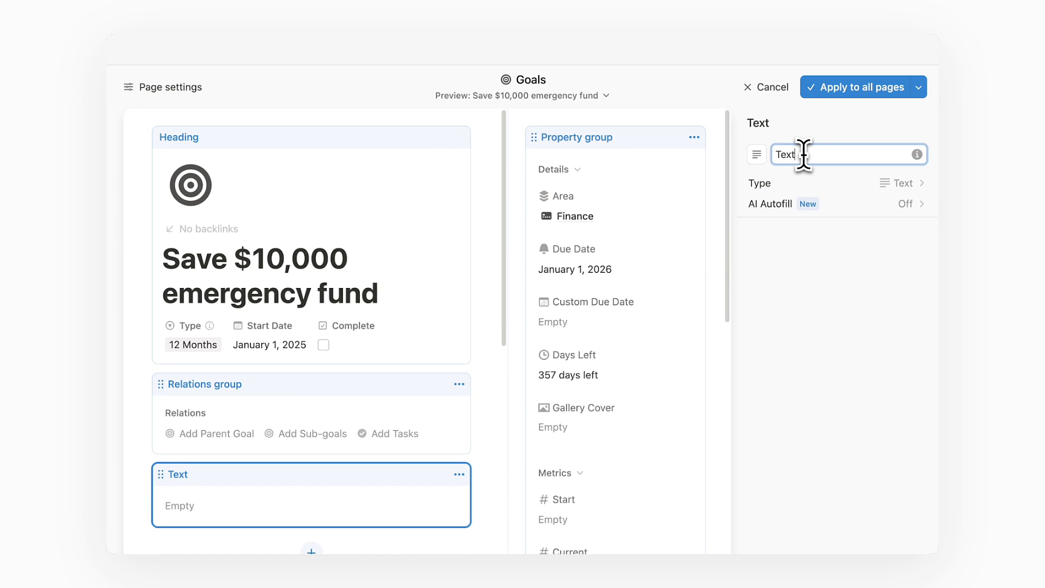
type("Why?")
left_click_drag(431, 467, 426, 401)
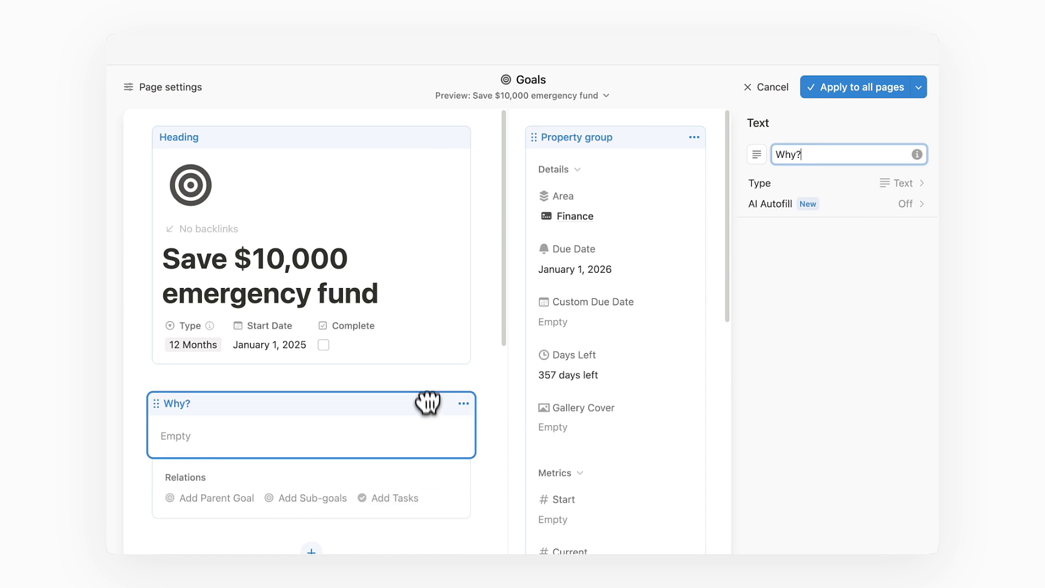
left_click(847, 101)
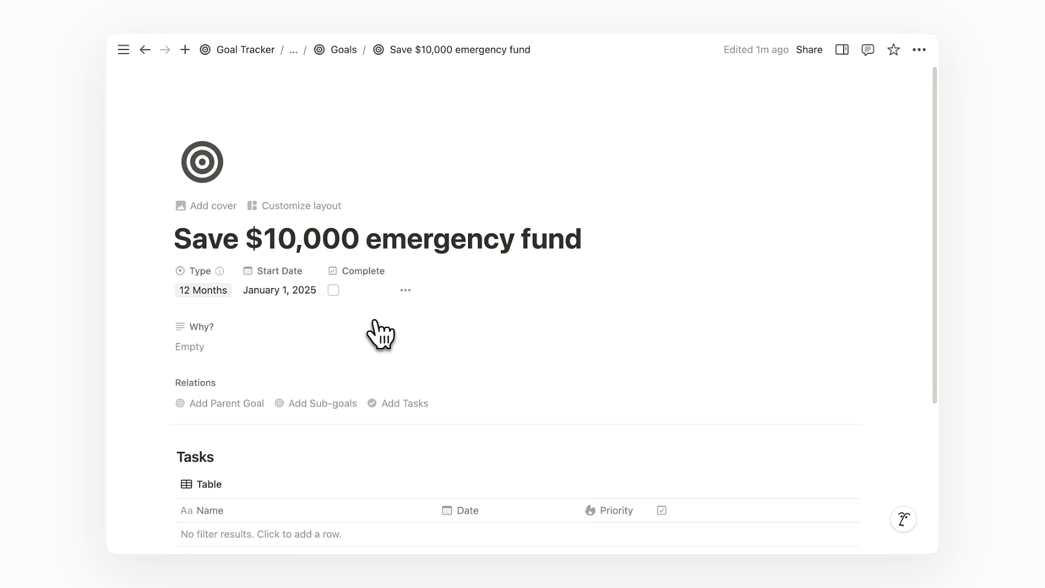
Write the paragraph about the fund as a financial safety net into the Why? field
left_click(290, 350)
type("This e")
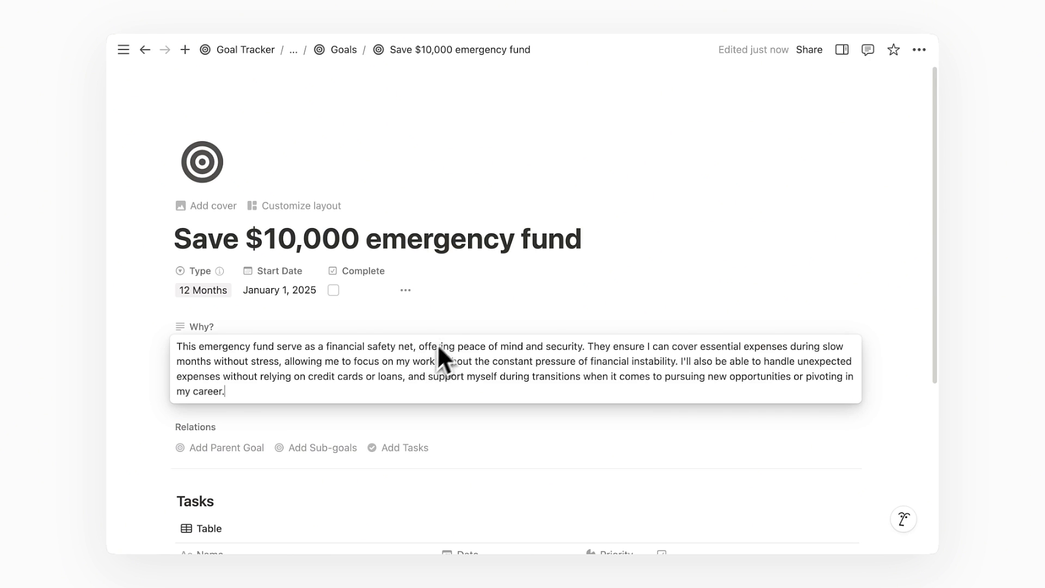
left_click(455, 323)
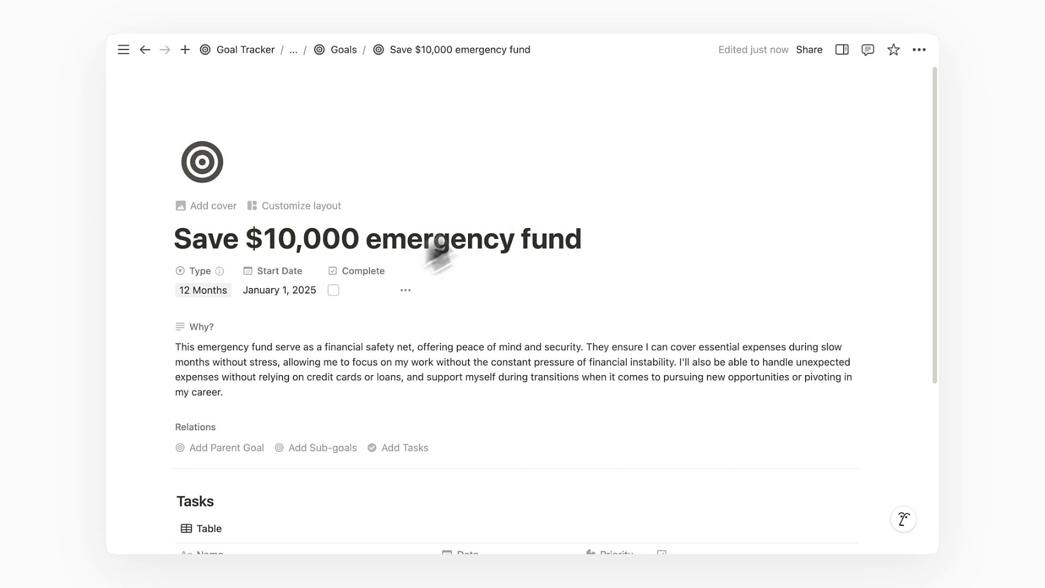
Set the emergency fund goal's Custom Due Date to December 31, 2025
left_click(847, 54)
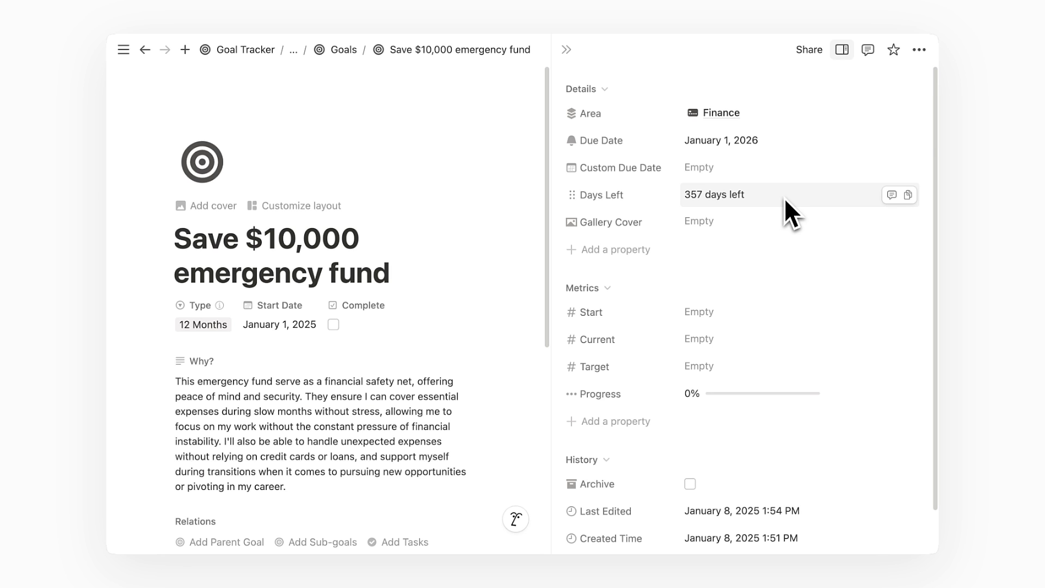
left_click(778, 173)
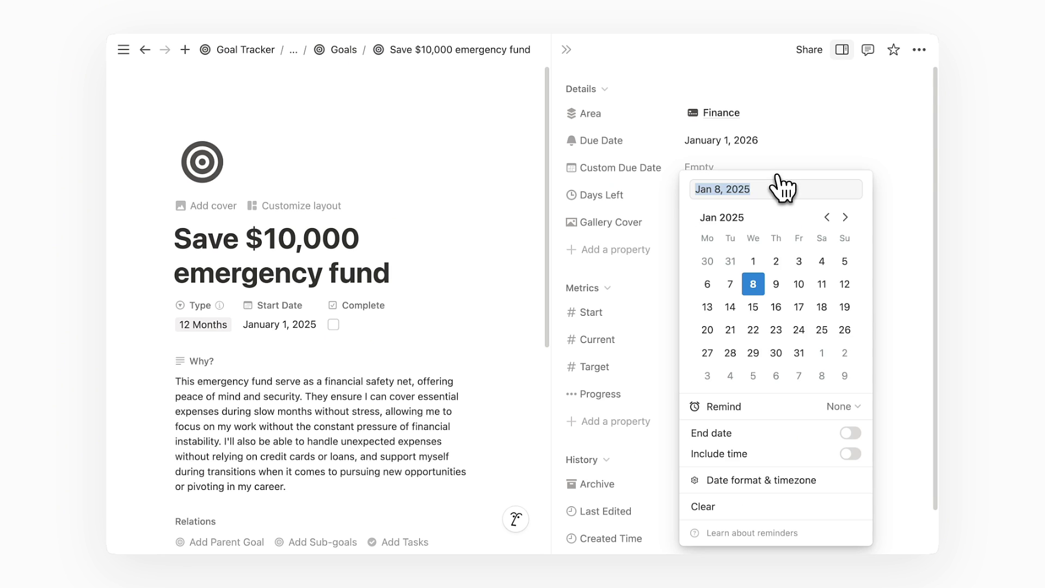
double_click(704, 188)
type("Dec")
double_click(720, 190)
type("31")
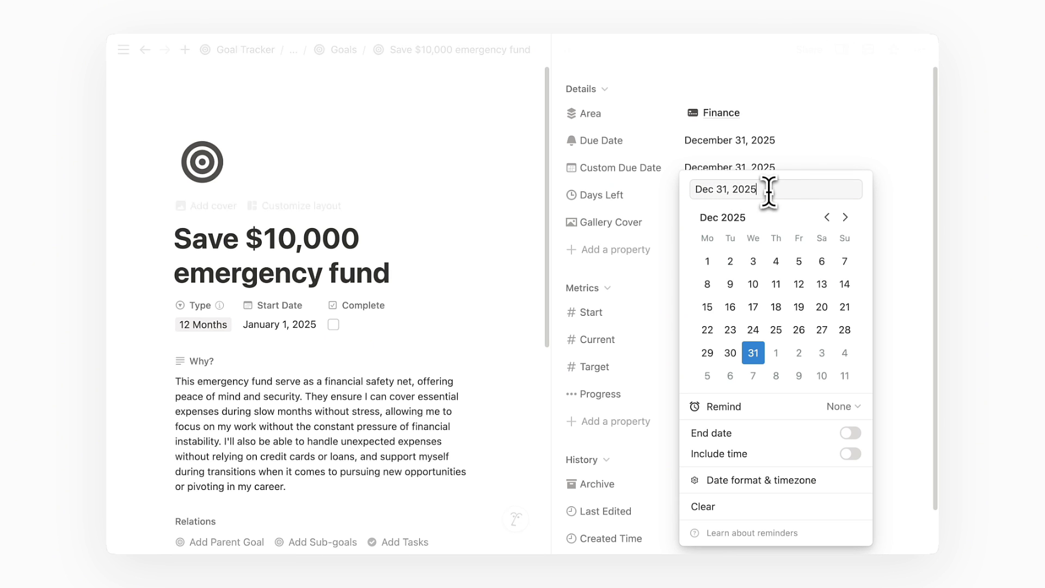
left_click(799, 154)
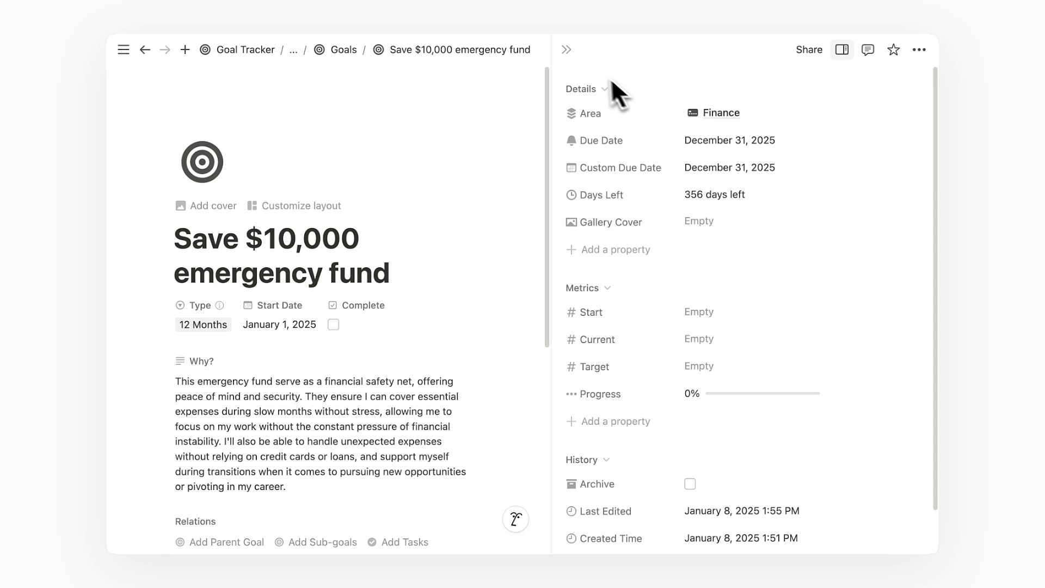
Add a sub-goal 'Save $2,500 emergency fund' under the $10,000 goal
left_click(566, 50)
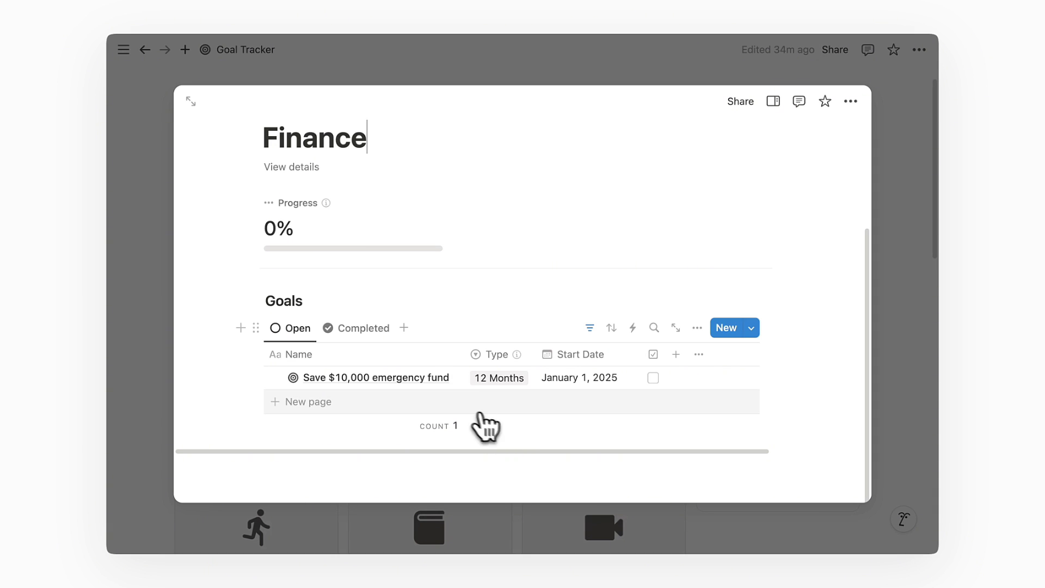
left_click(273, 378)
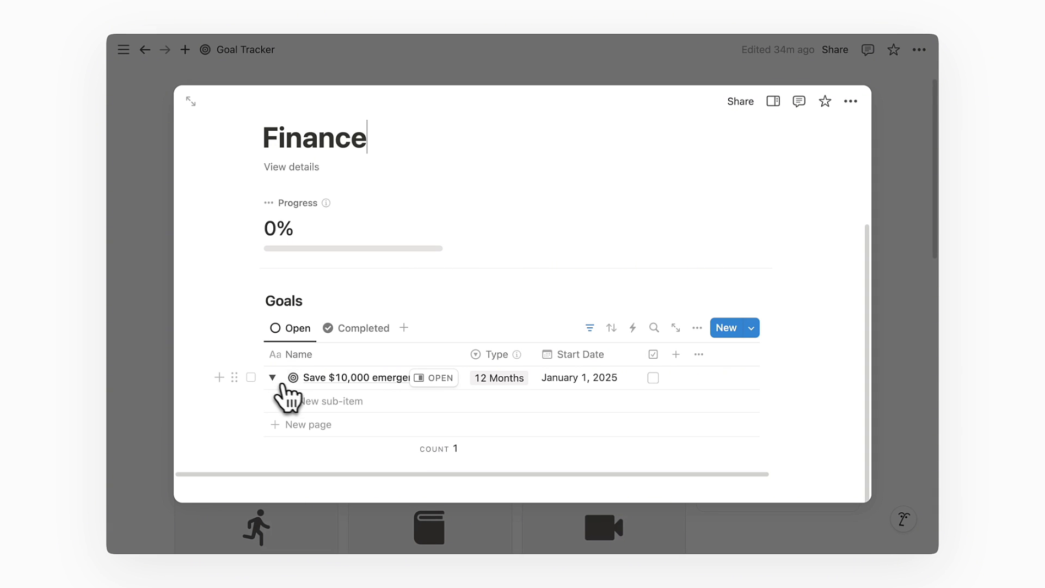
left_click(375, 406)
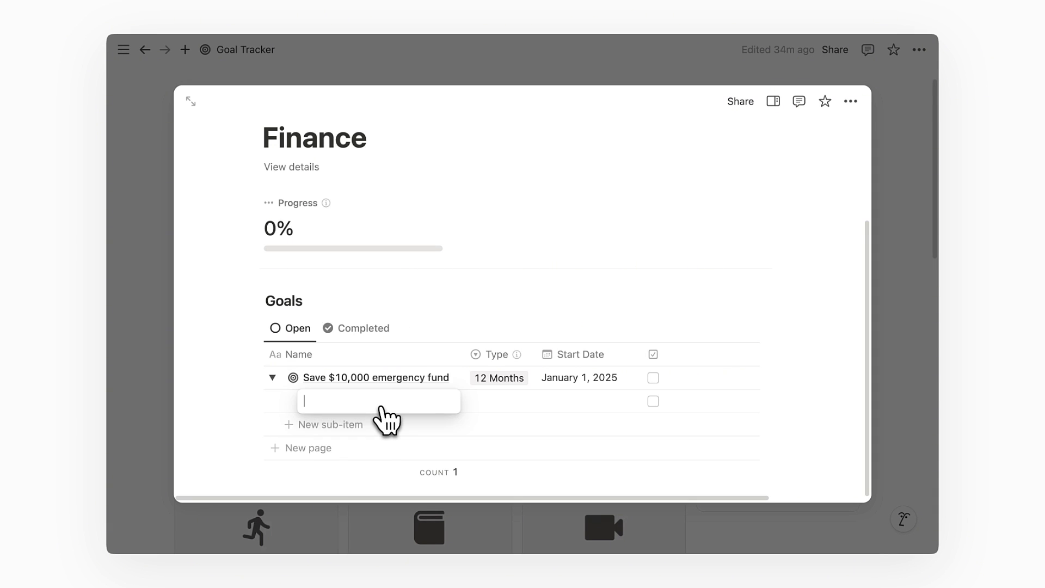
type("Save $2,500 emergency fund")
key("Escape")
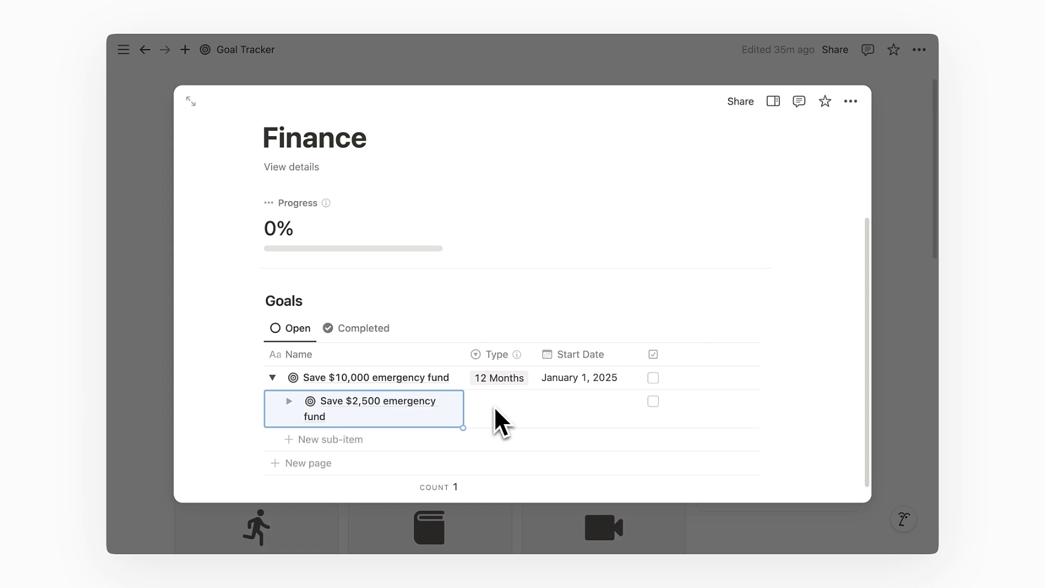
Make the sub-goal 12 Weeks starting January 1, 2025, and widen the Name column
left_click(495, 407)
left_click(509, 448)
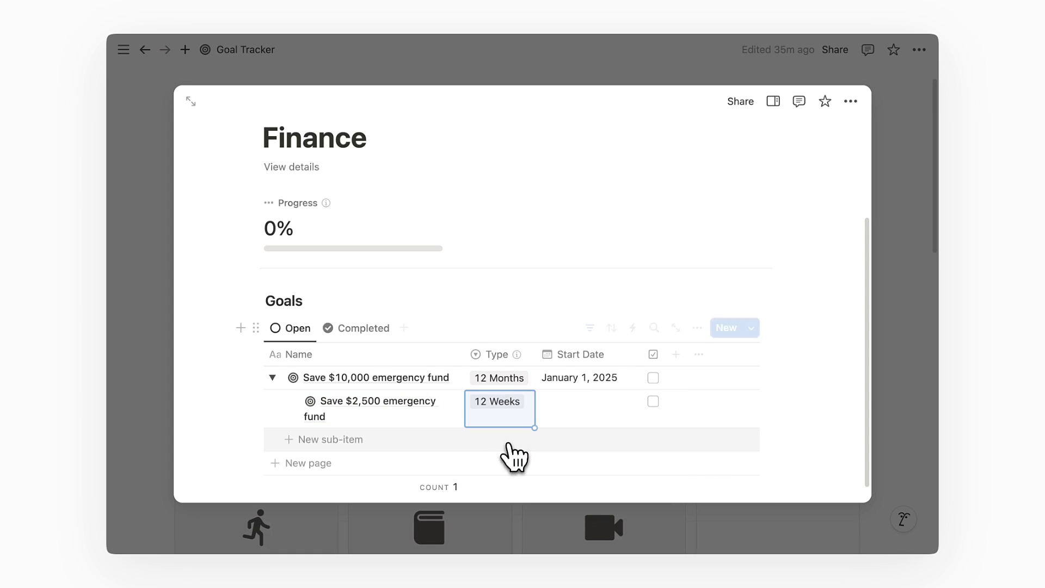
left_click(561, 414)
left_click(508, 336)
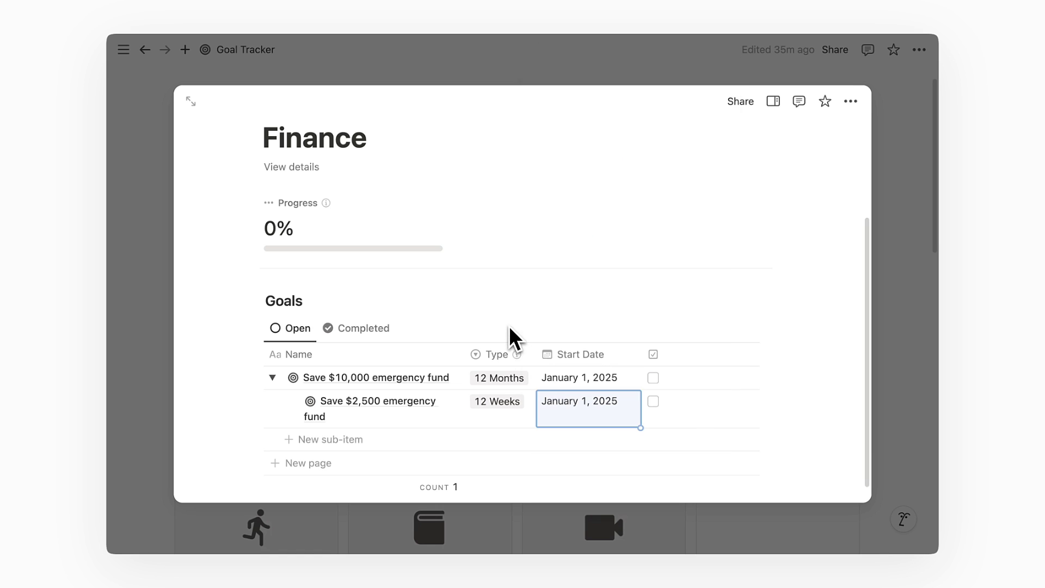
left_click_drag(462, 361, 477, 370)
scroll(508, 347, "down", 1)
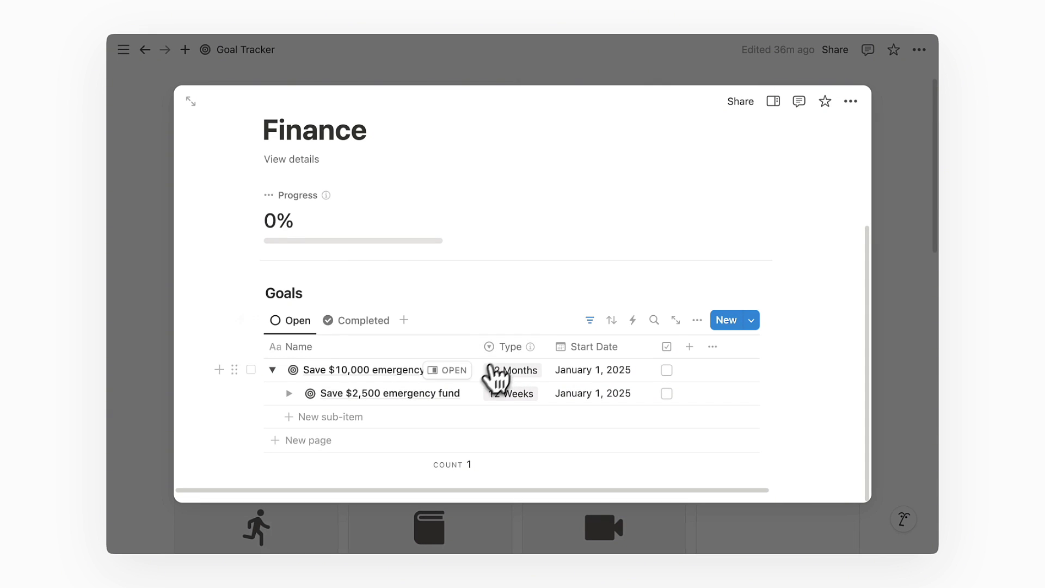
Copy the parent goal's Why? paragraph into the Save $2,500 sub-goal's Why? field
left_click(456, 394)
left_click(571, 49)
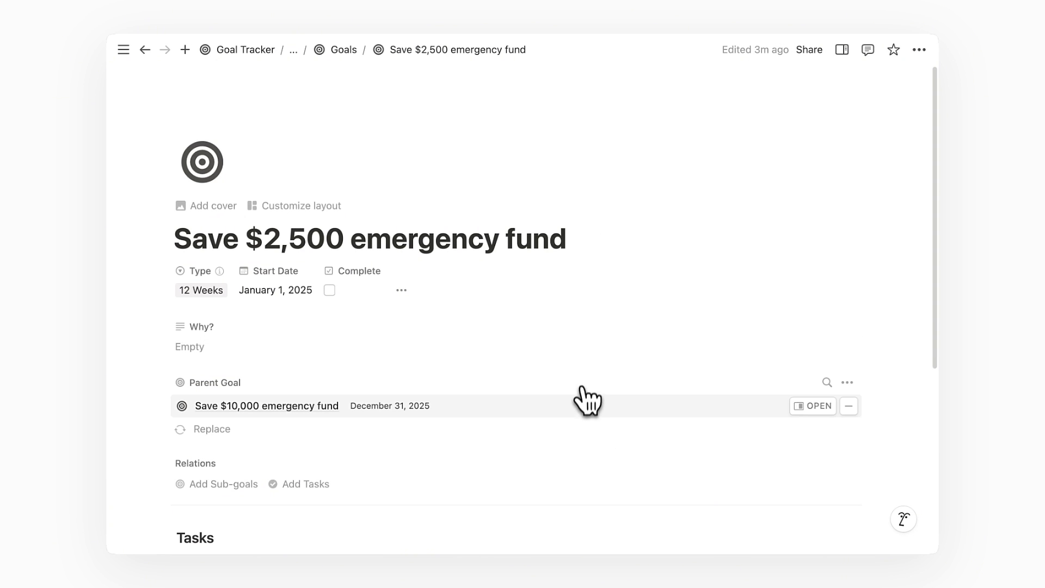
left_click(580, 406)
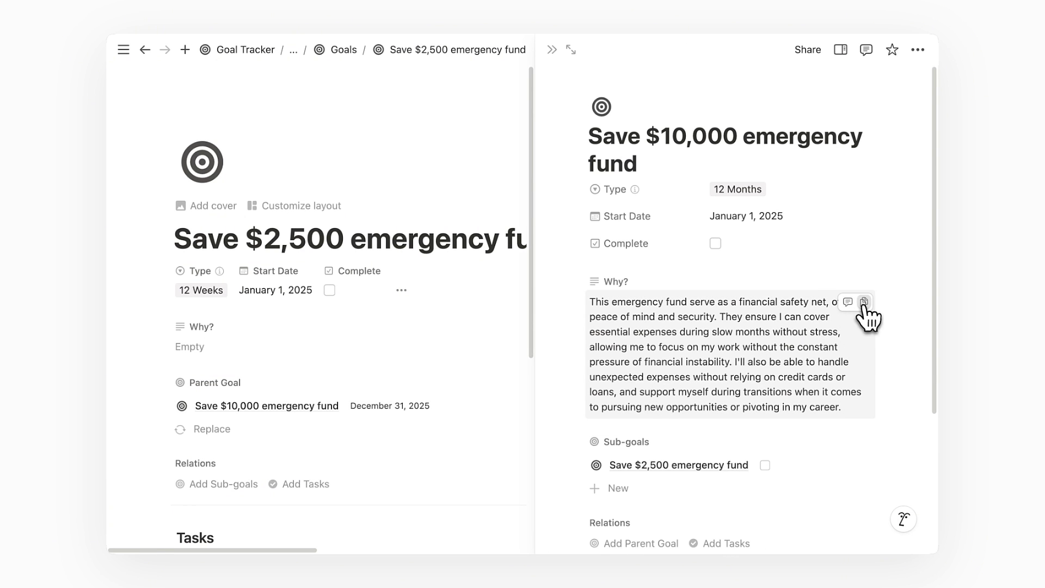
left_click(860, 303)
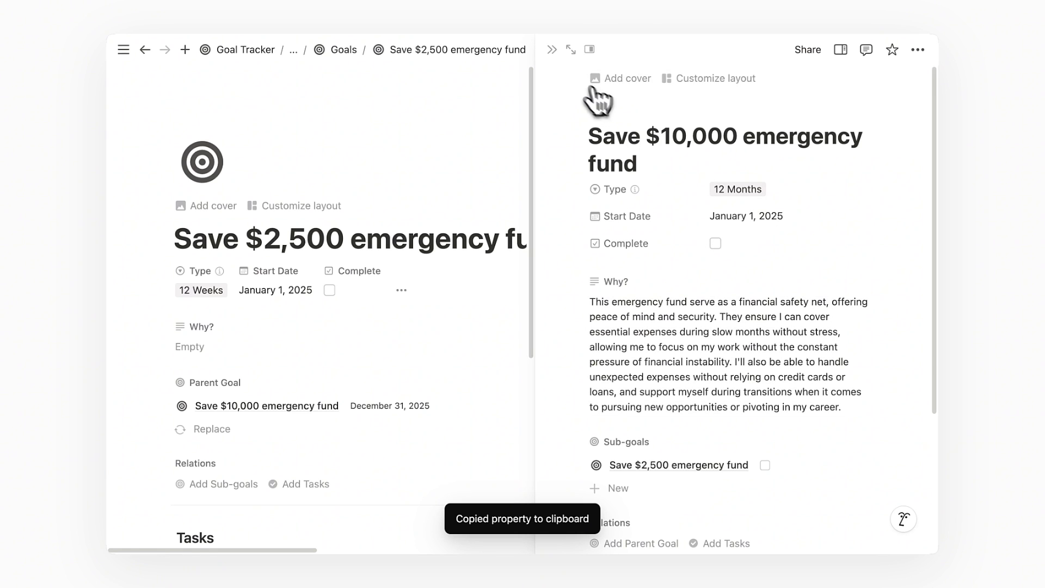
left_click(552, 49)
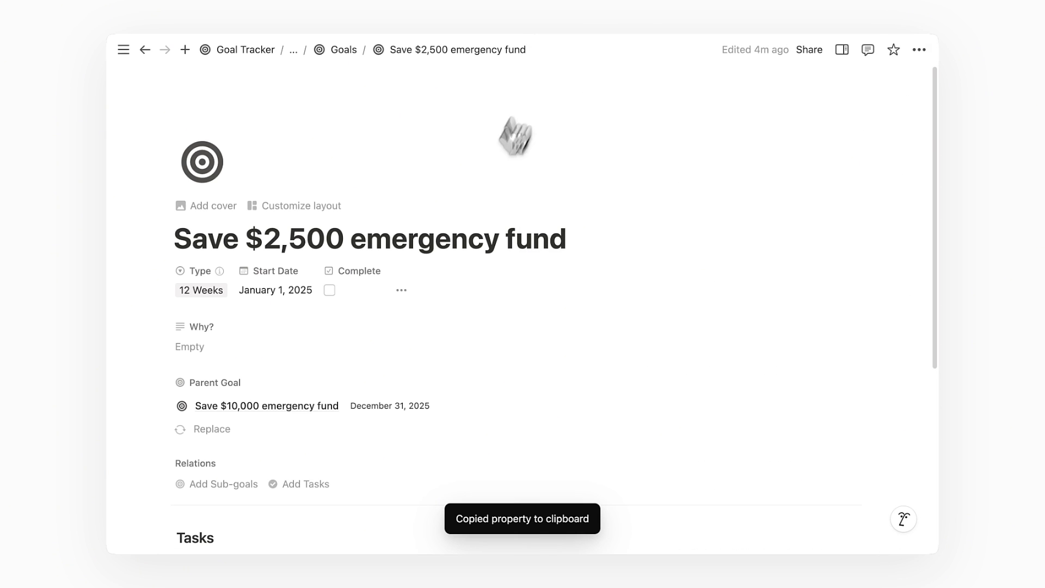
left_click(388, 351)
key("super+v")
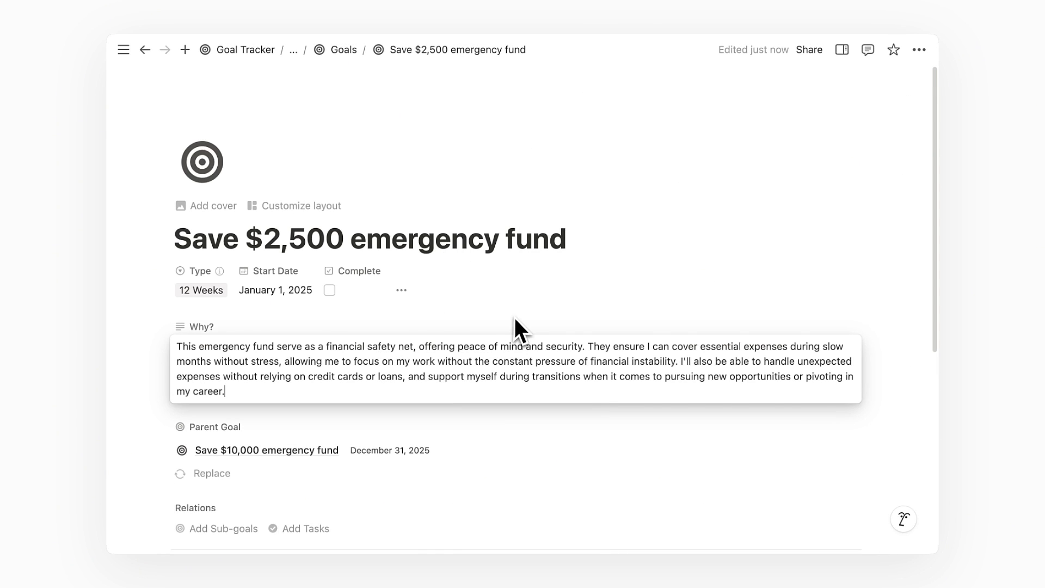
left_click(515, 316)
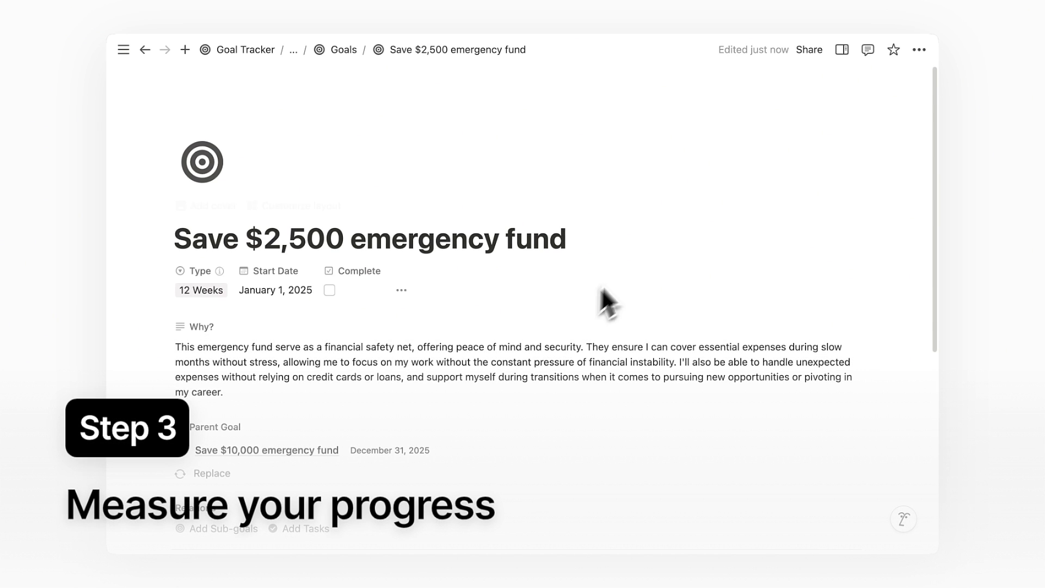
Show the sub-goal's properties and set the Target metric to 2,500
left_click(839, 55)
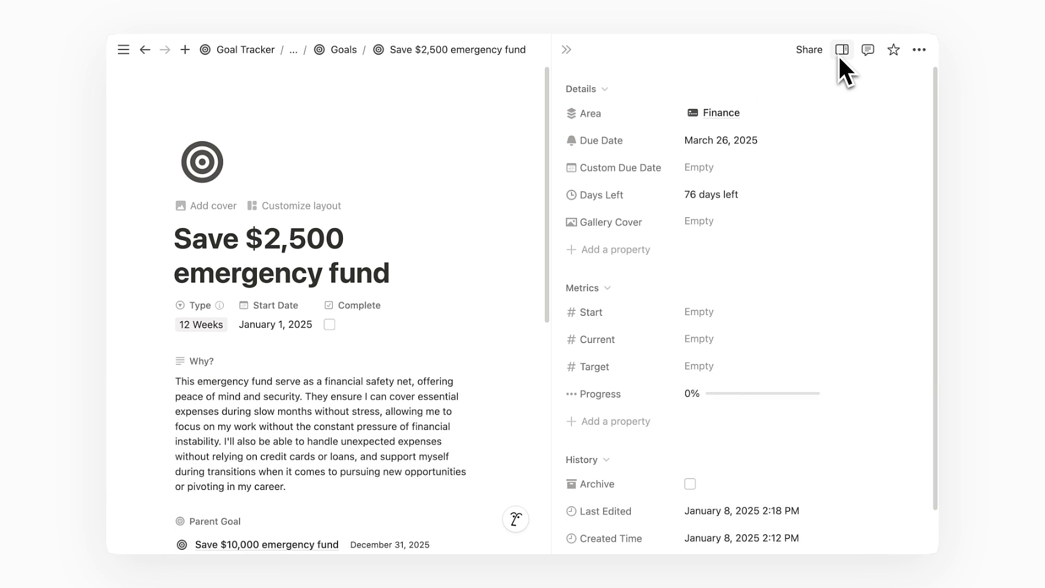
left_click(674, 293)
left_click(665, 294)
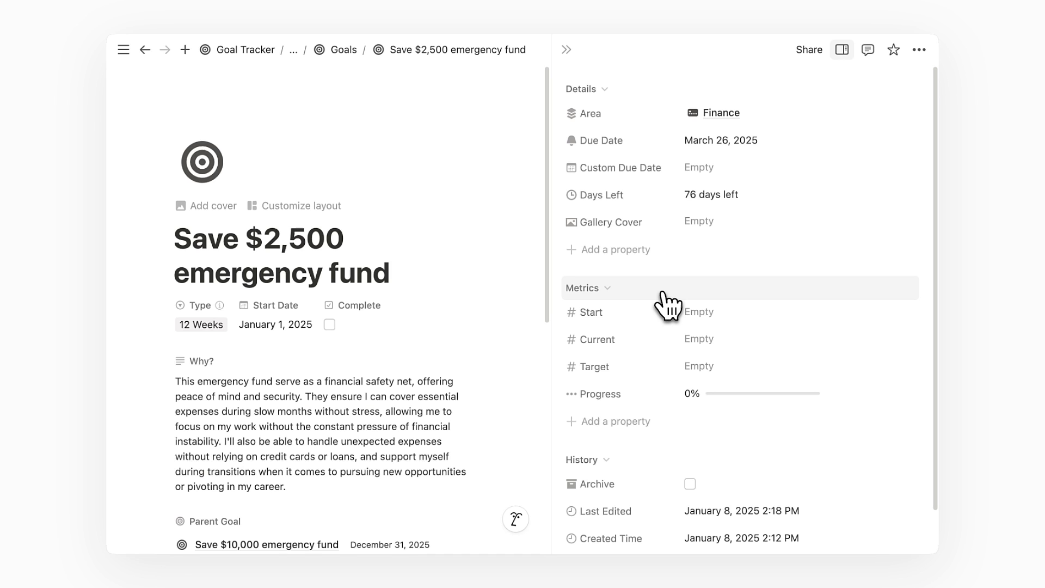
left_click(710, 369)
type("2500")
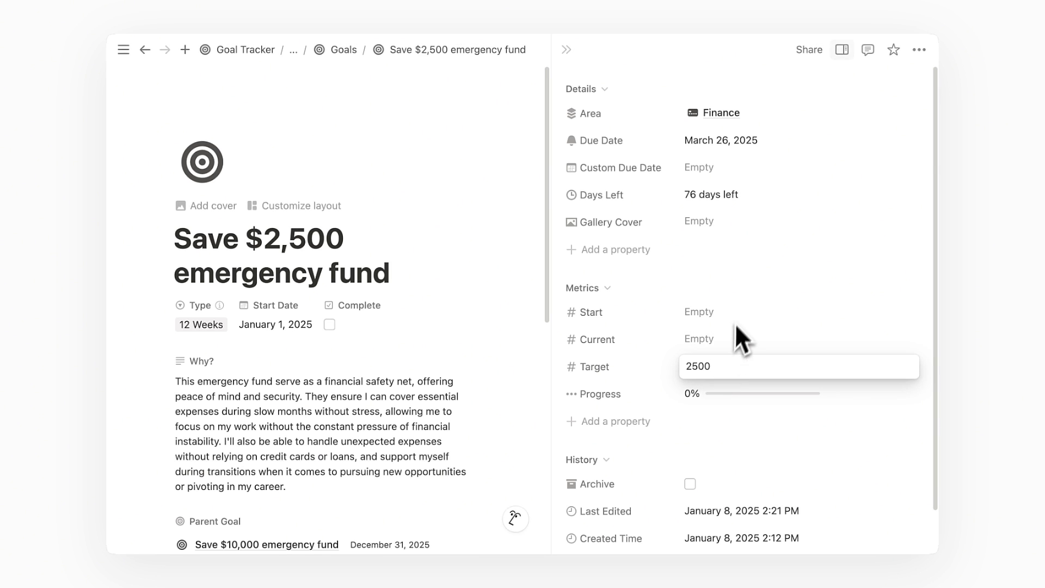
key("Return")
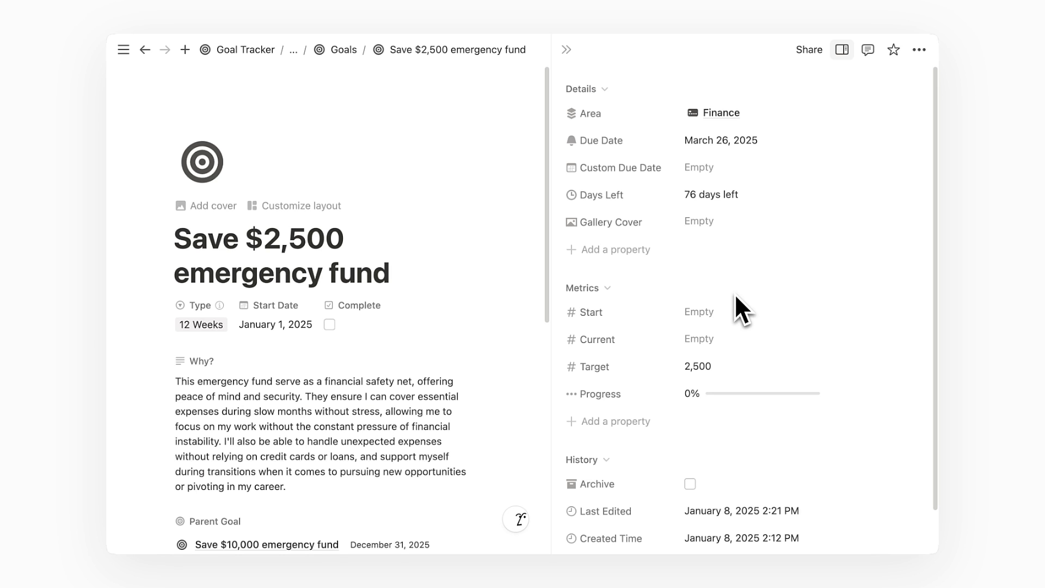
Set Start to 500 and Current to 1,000, giving 25% progress
left_click(721, 313)
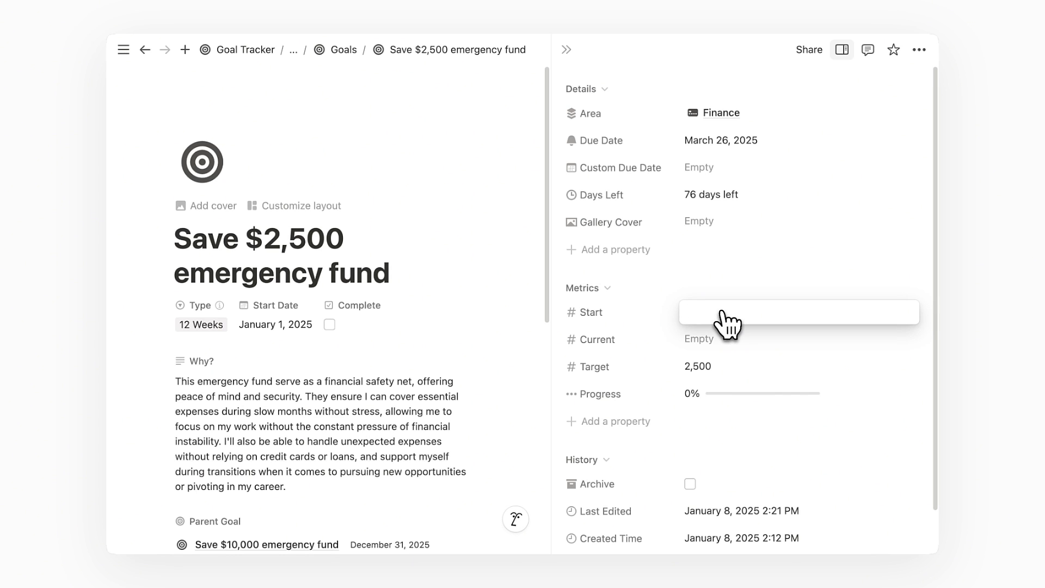
type("500")
left_click(698, 340)
type("50")
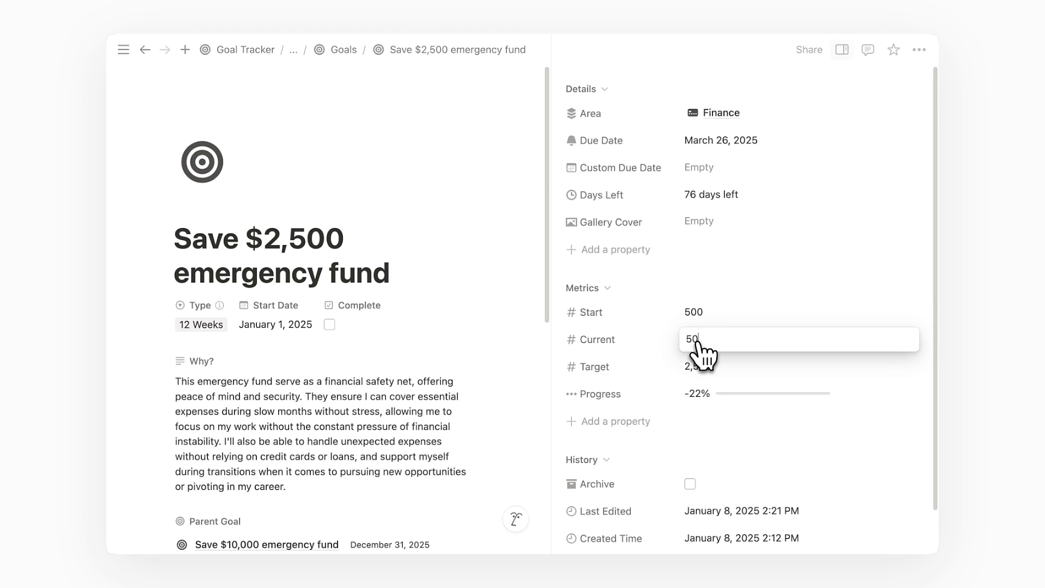
type("0")
key("Return")
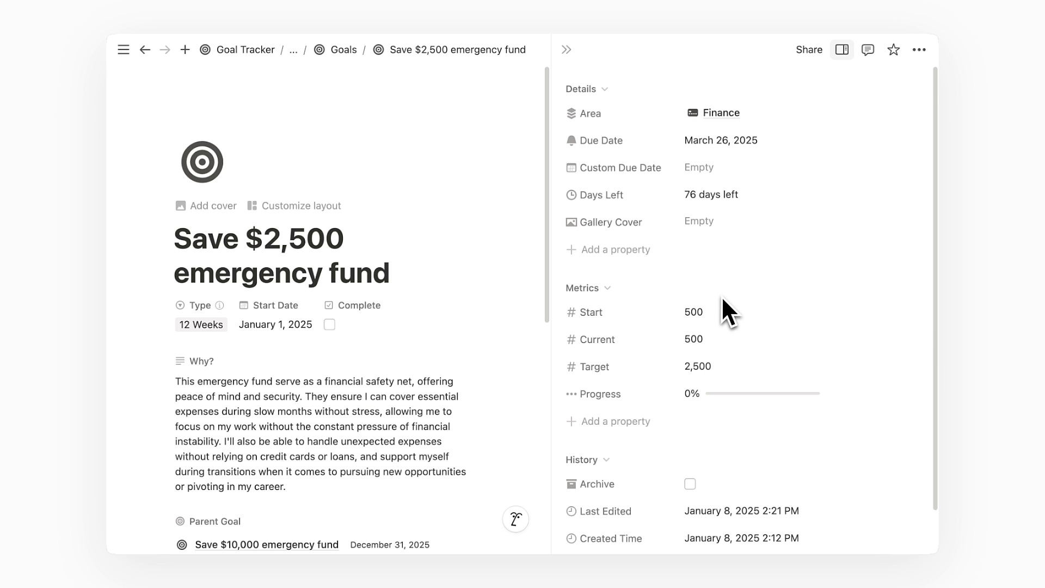
left_click(719, 342)
key("BackSpace")
key("BackSpace")
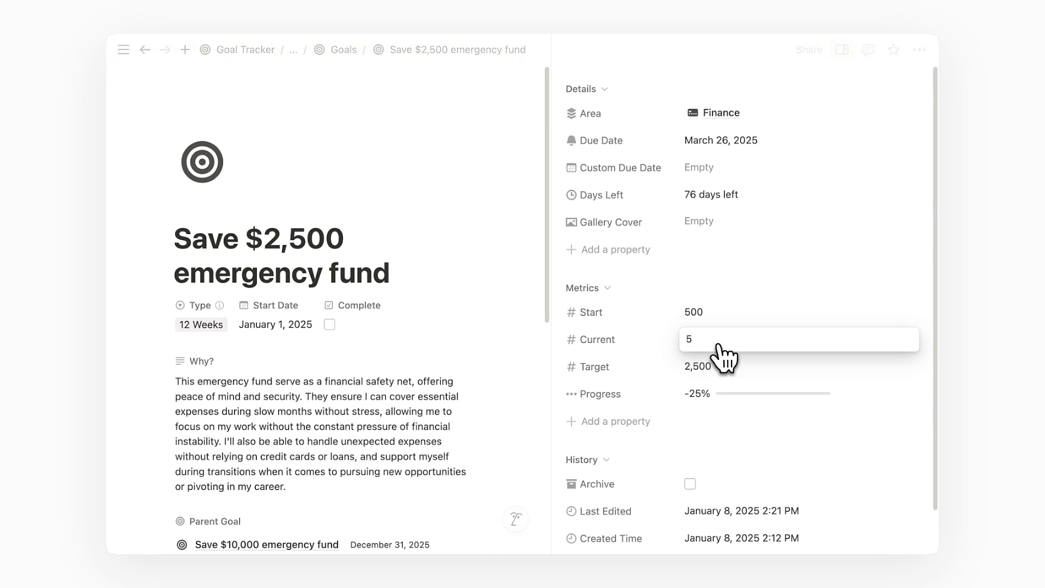
key("BackSpace")
type("1,000")
key("Return")
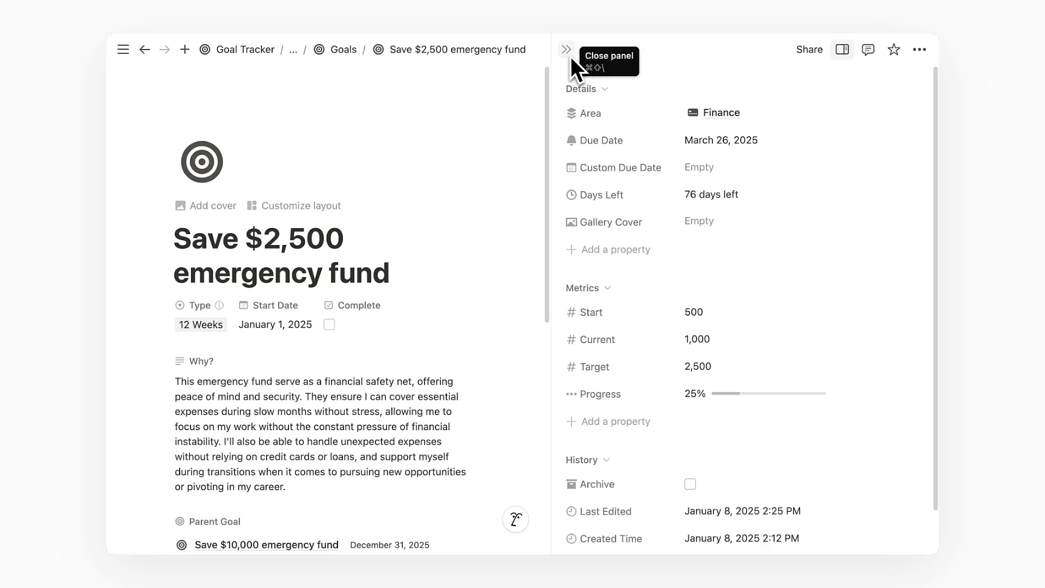
Add the task 'Open a new savings account' dated January 11 with High priority
left_click(567, 50)
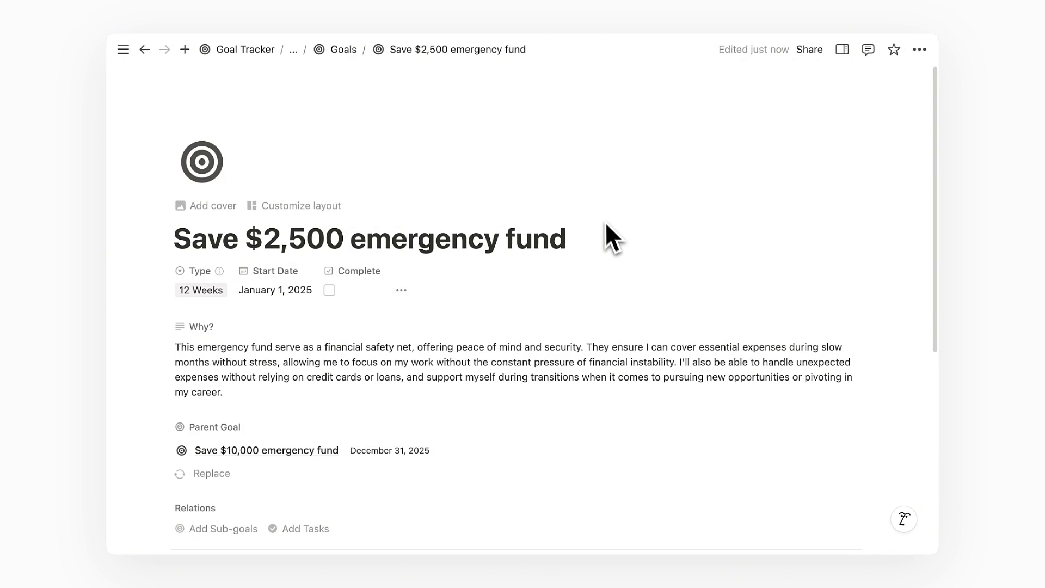
scroll(595, 211, "down", 6)
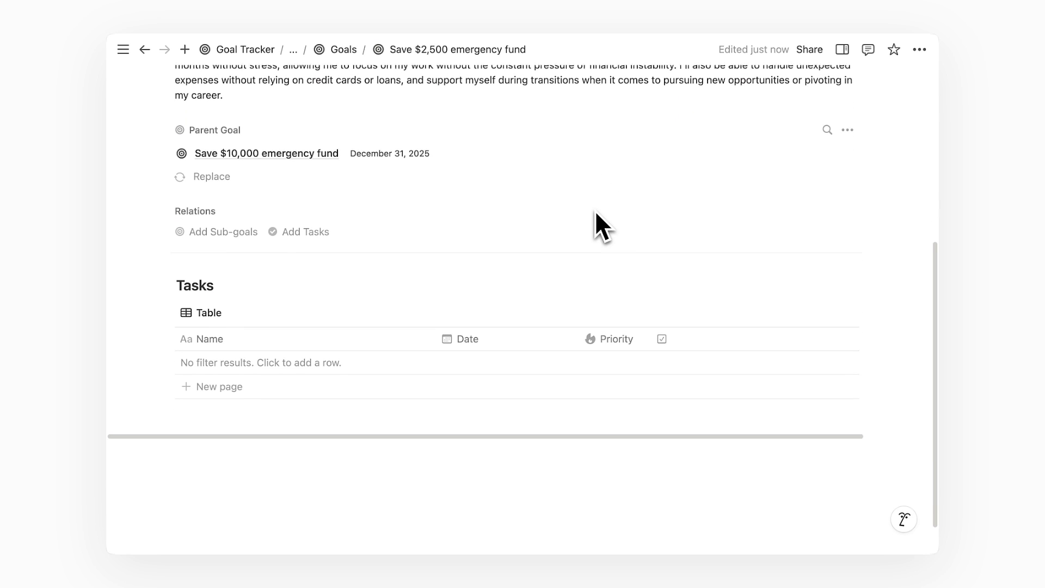
left_click(368, 362)
type("Open a new savin")
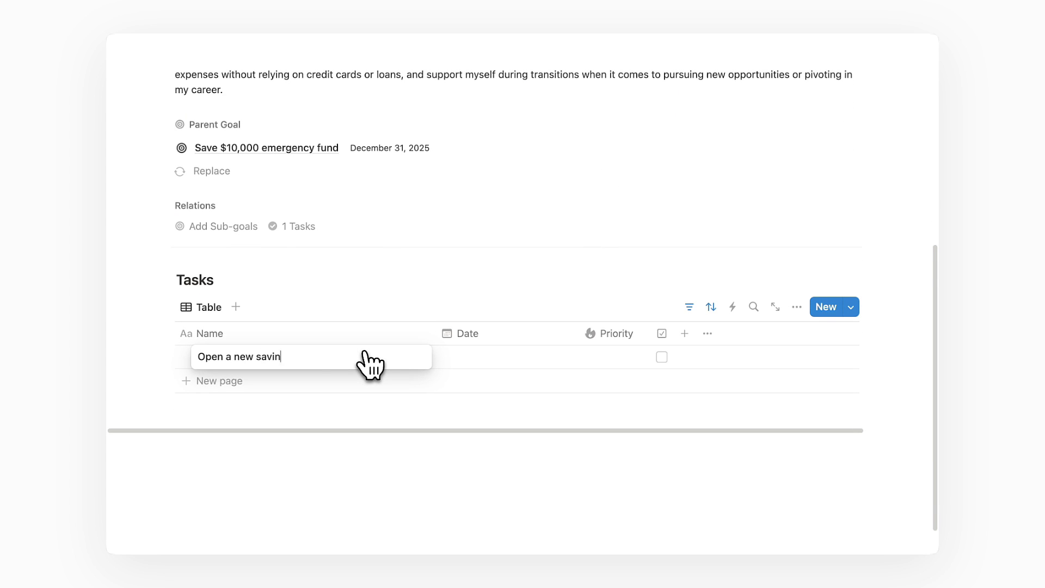
type("gs account")
left_click(468, 360)
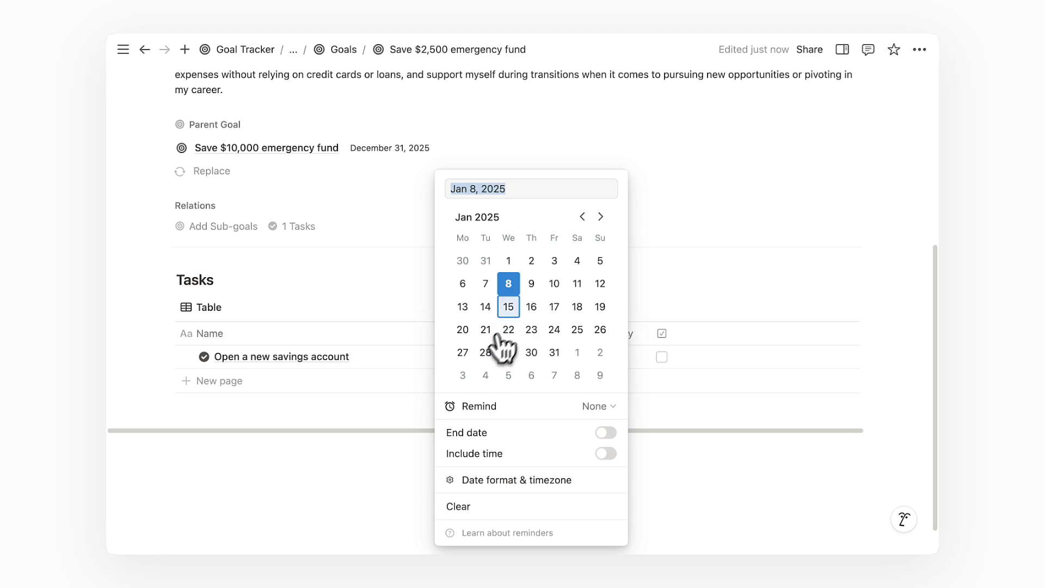
left_click(577, 284)
left_click(627, 296)
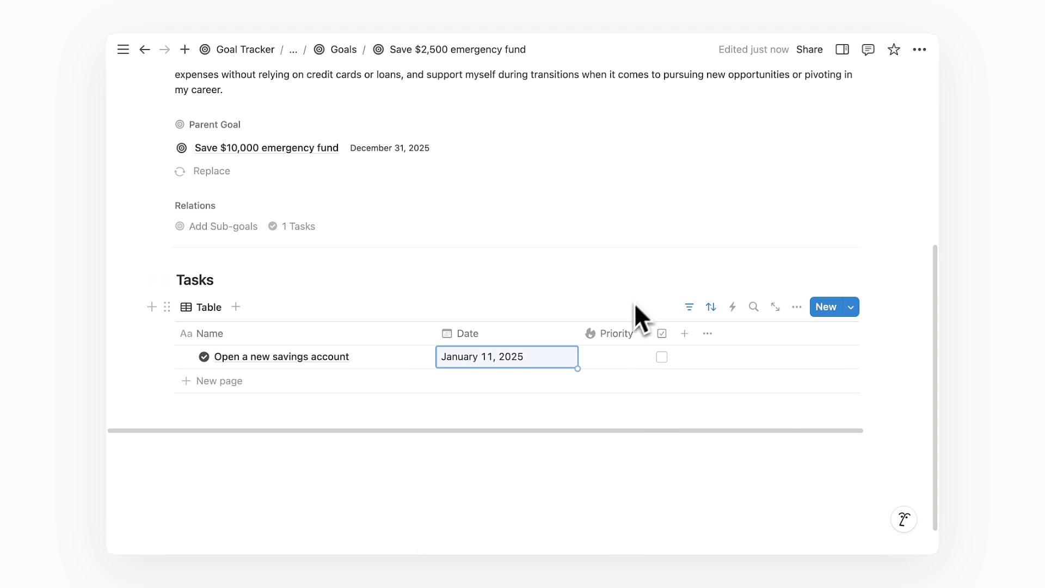
left_click(612, 360)
left_click(617, 441)
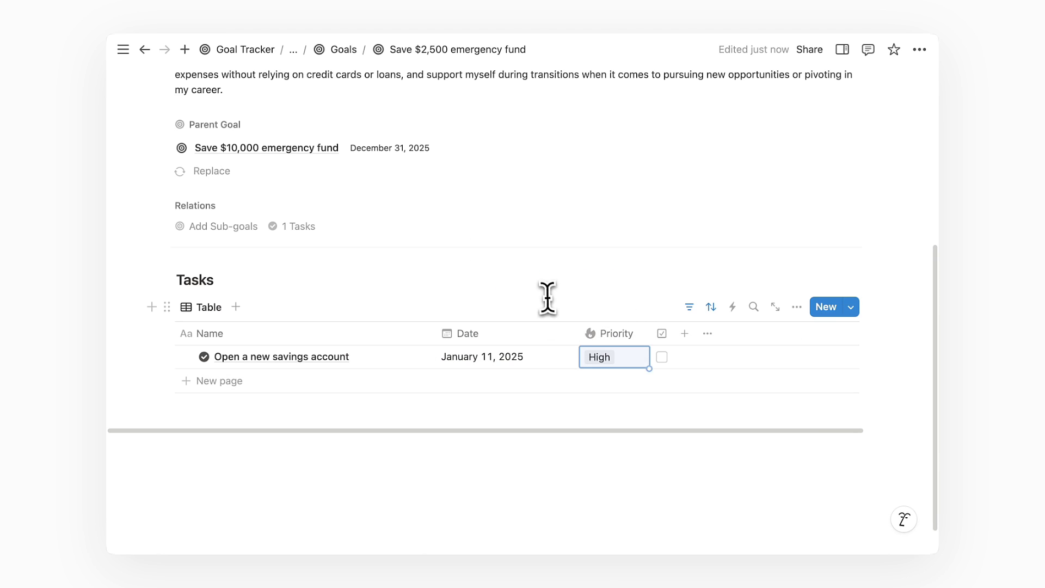
Add the task 'Audit my current expenses and subscriptions' dated January 12 with Medium priority
left_click(385, 380)
type("Audit my")
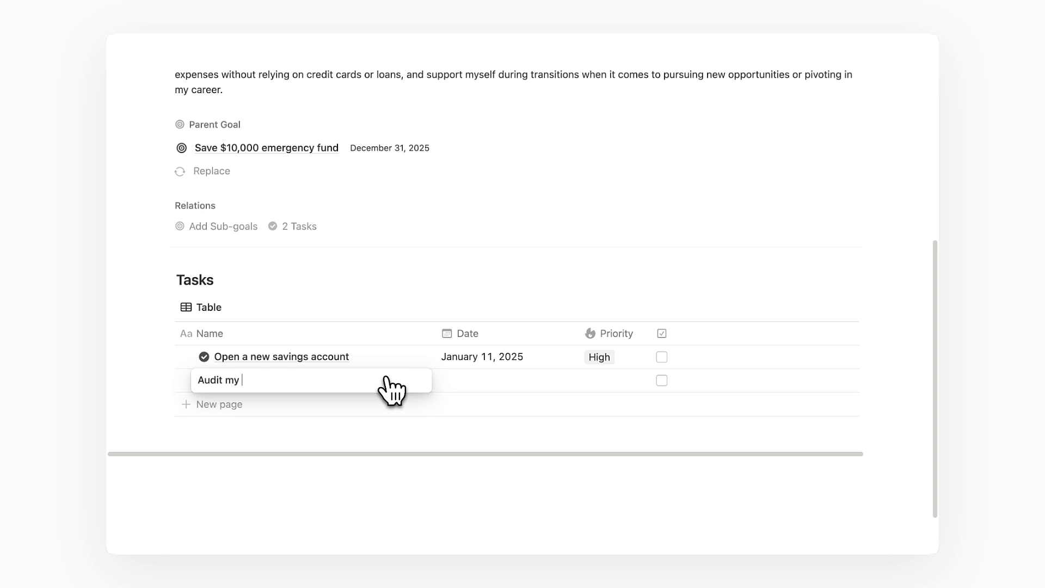
type(" current expenses and subscriptions")
left_click(483, 381)
left_click(600, 283)
left_click(639, 294)
left_click(612, 380)
left_click(624, 446)
left_click(613, 306)
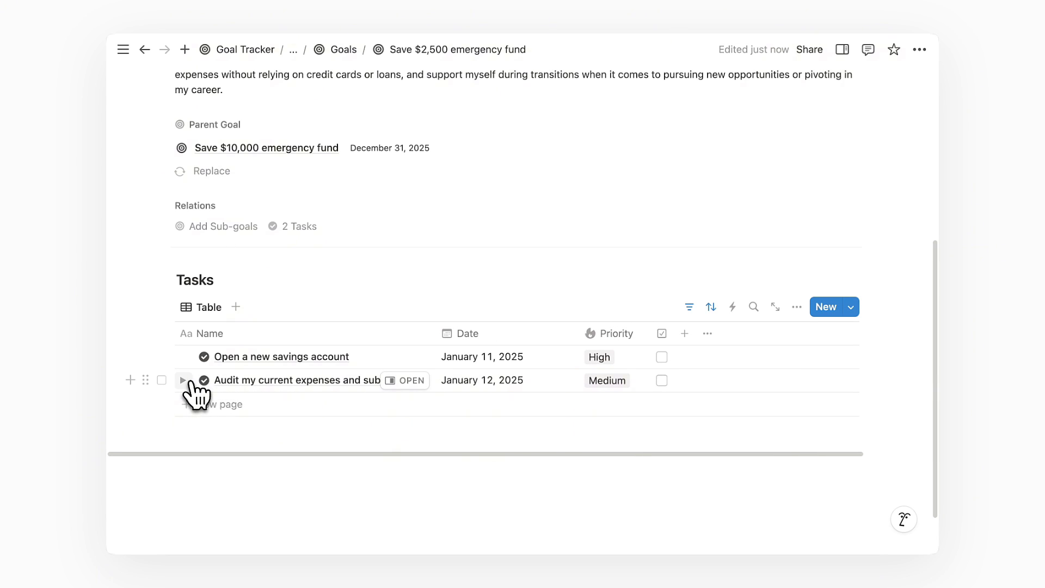
Add a 'Review bank statements and credit card transactions' sub-task under the audit task and widen the Name column
left_click(184, 380)
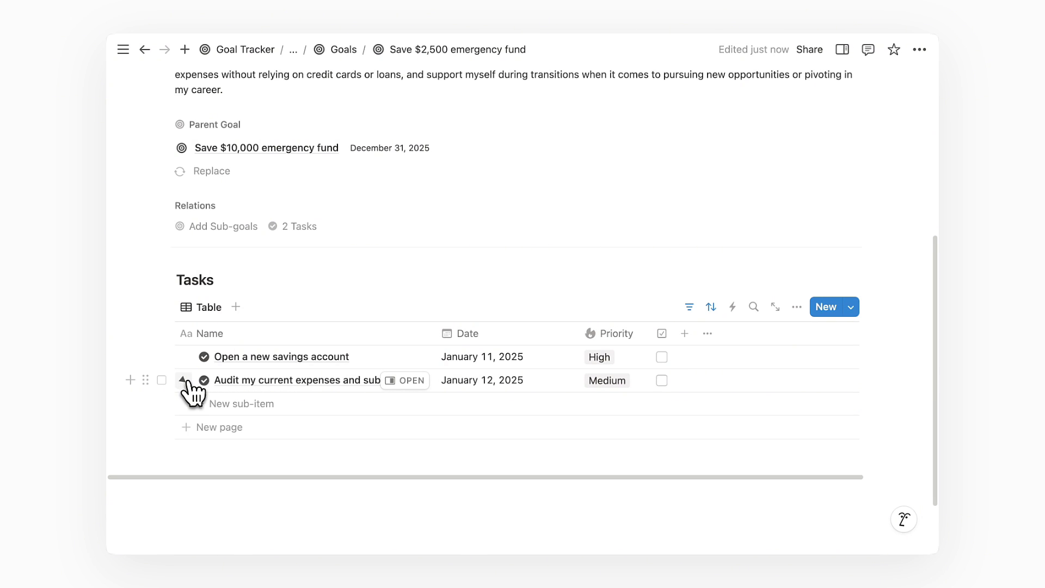
left_click(281, 409)
type("Review bank statements and c")
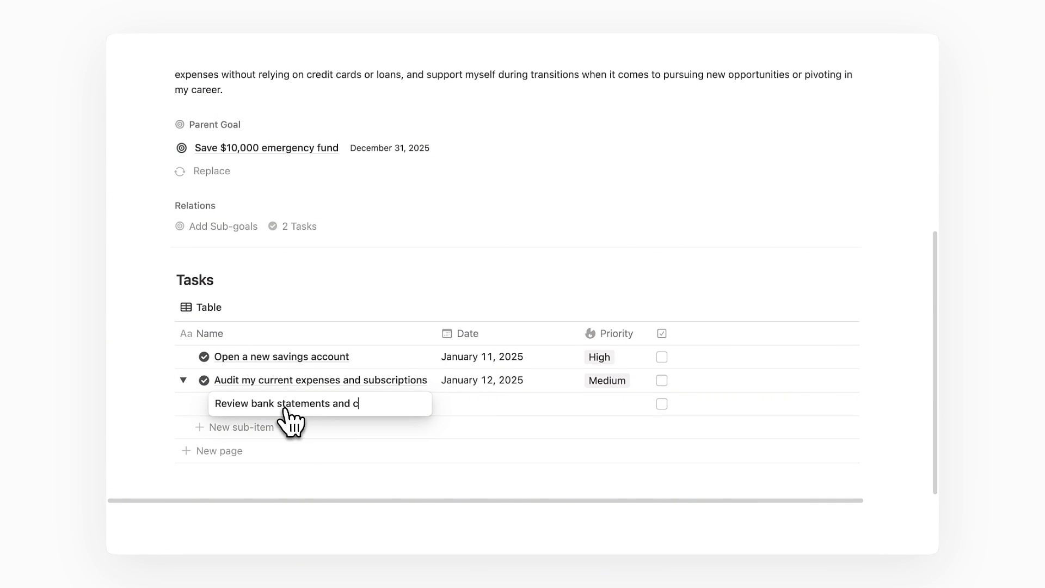
type("redit card transac")
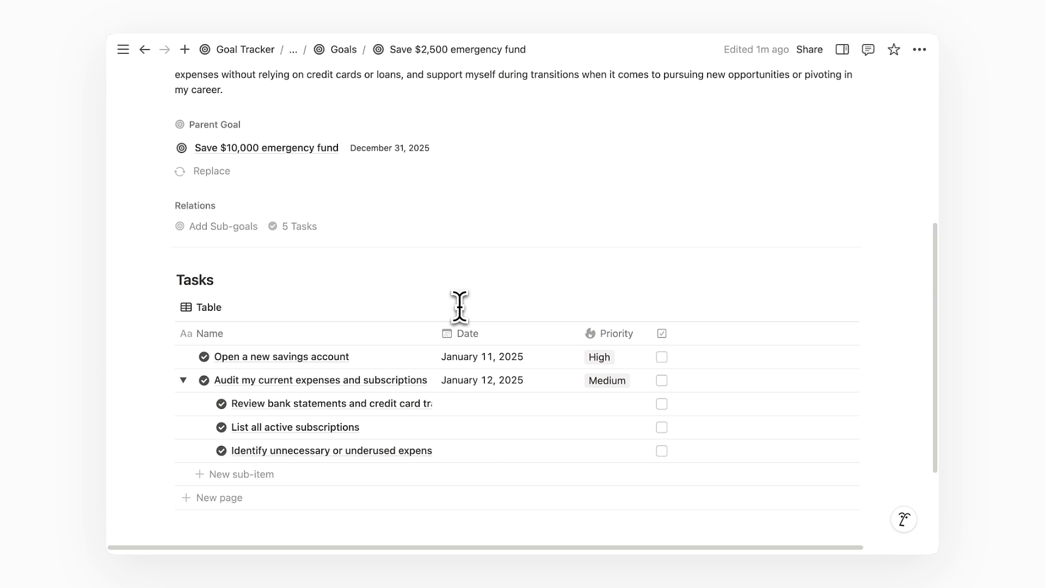
left_click_drag(430, 334, 497, 333)
Fill January 12, 2025 and Medium priority down into the three audit sub-tasks
left_click(553, 381)
key("Escape")
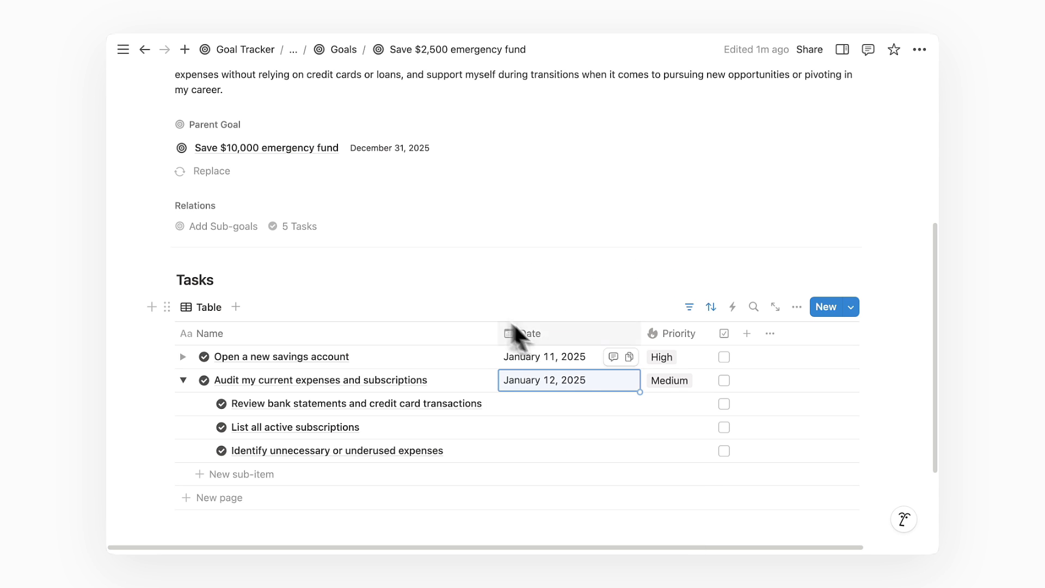
left_click_drag(640, 392, 626, 460)
left_click(675, 380)
left_click_drag(712, 392, 701, 465)
left_click(627, 296)
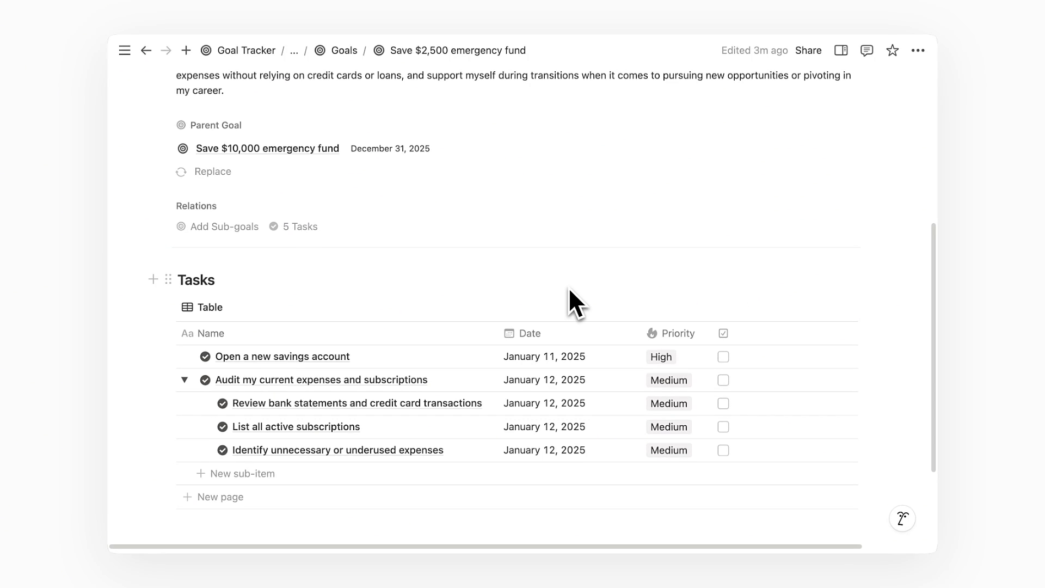
Create a new Log weekly expenses task template with the repeat-arrows icon
mouse_move(717, 306)
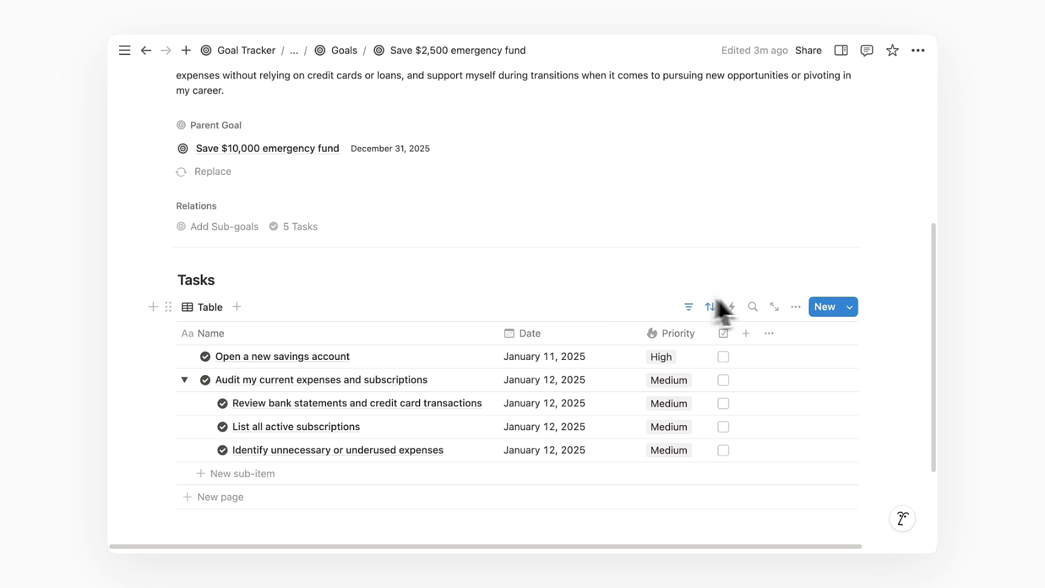
left_click(850, 308)
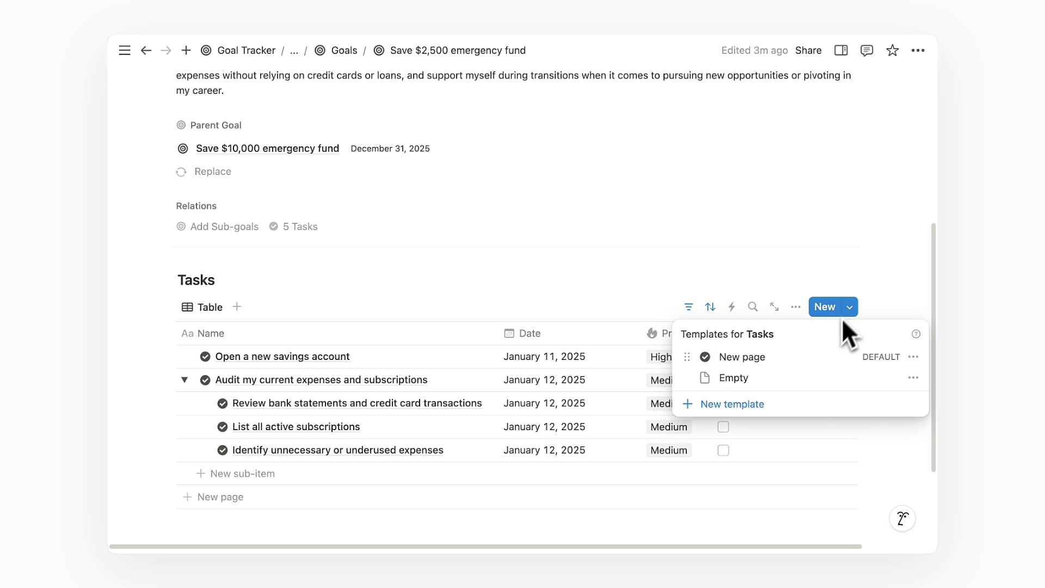
left_click(796, 416)
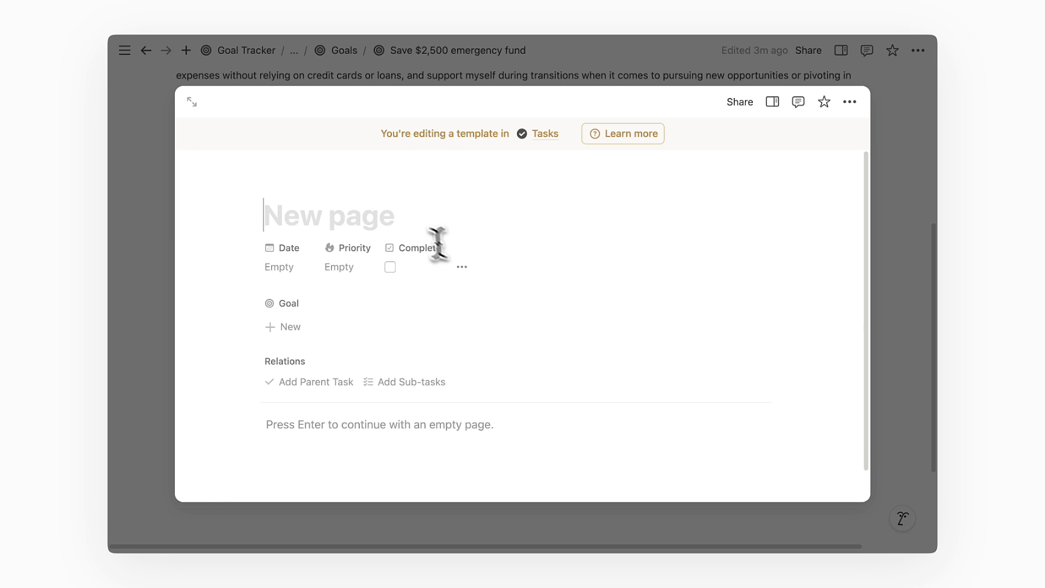
type("Log weekly expenses")
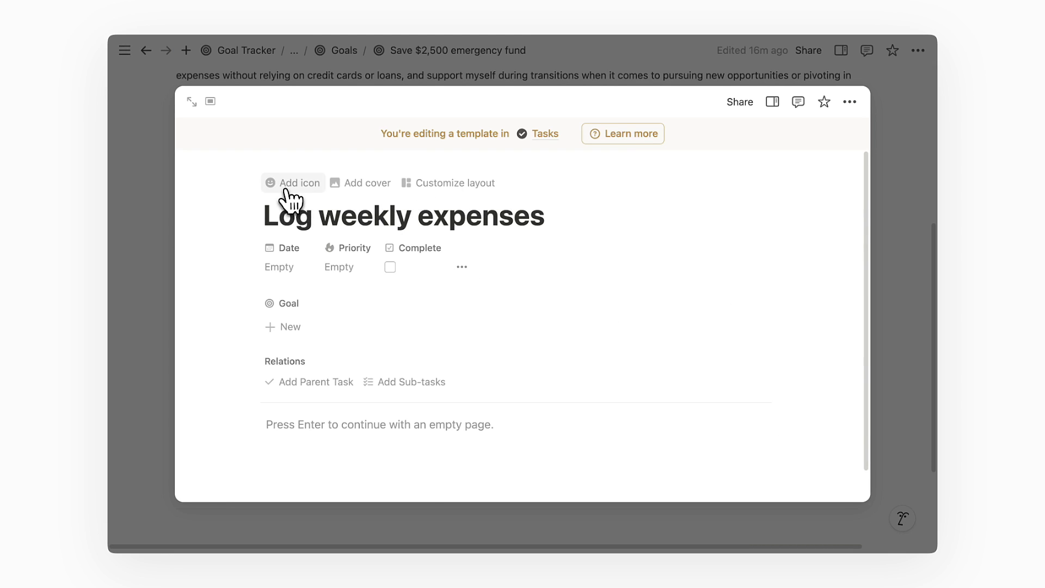
left_click(287, 184)
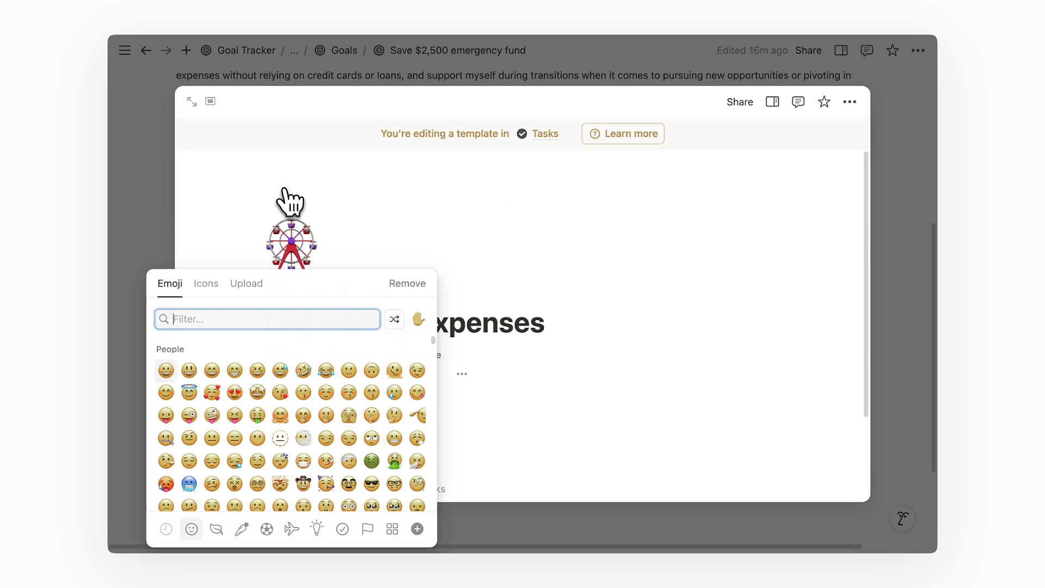
left_click(219, 285)
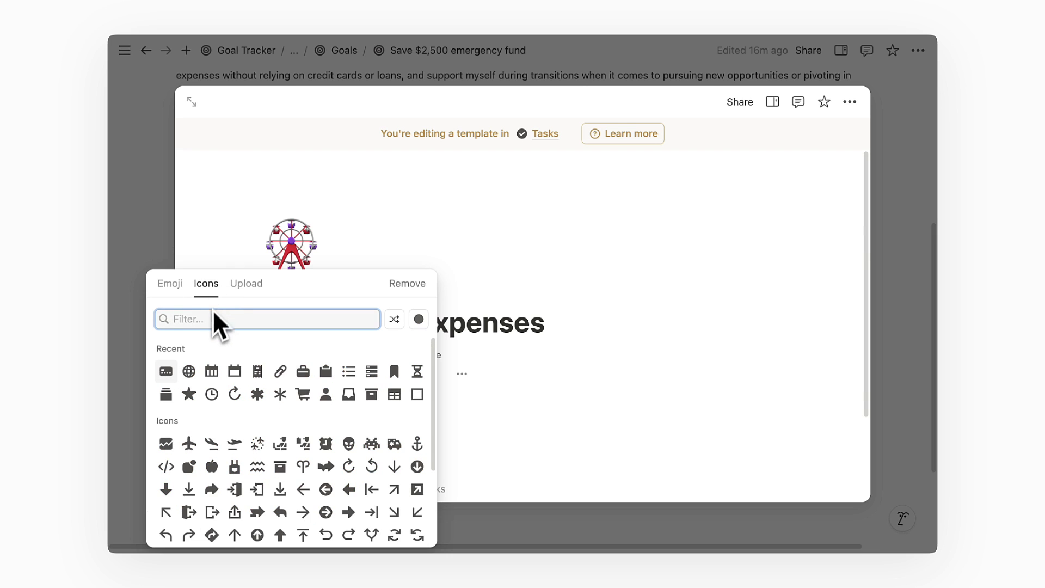
type("repeat")
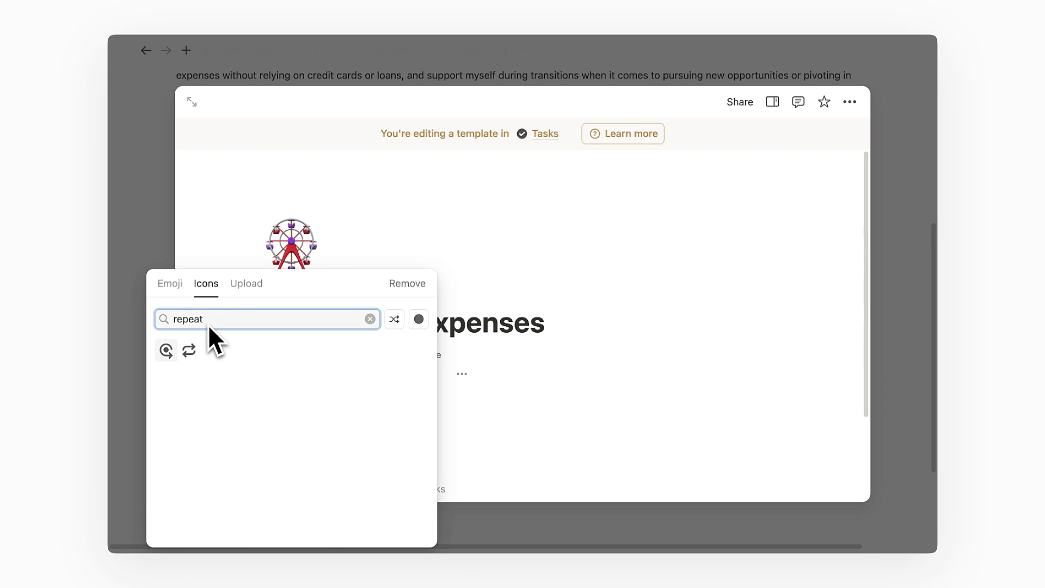
left_click(189, 351)
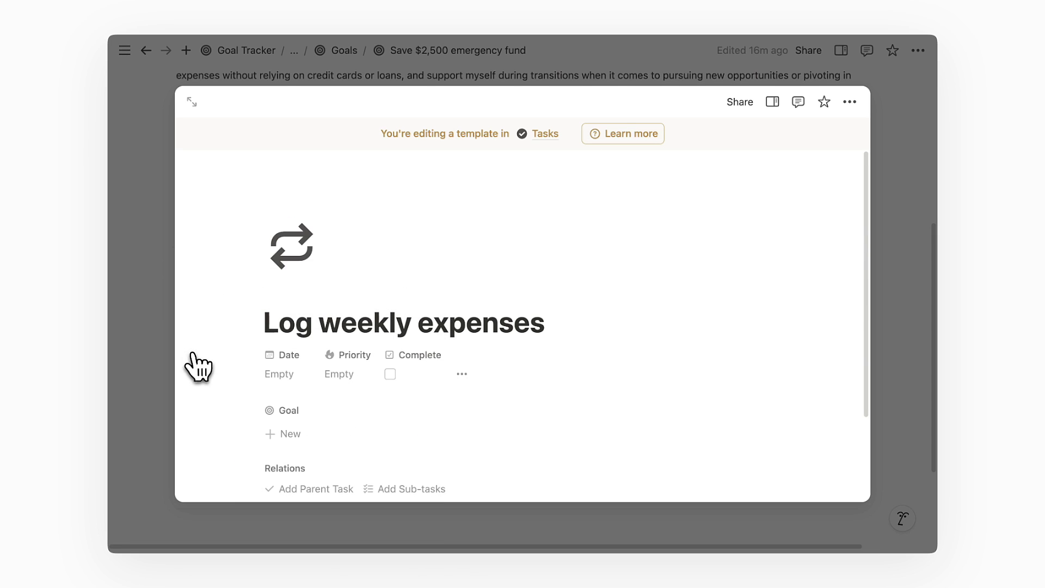
Set the template's date to Today and its priority to Medium
left_click(276, 374)
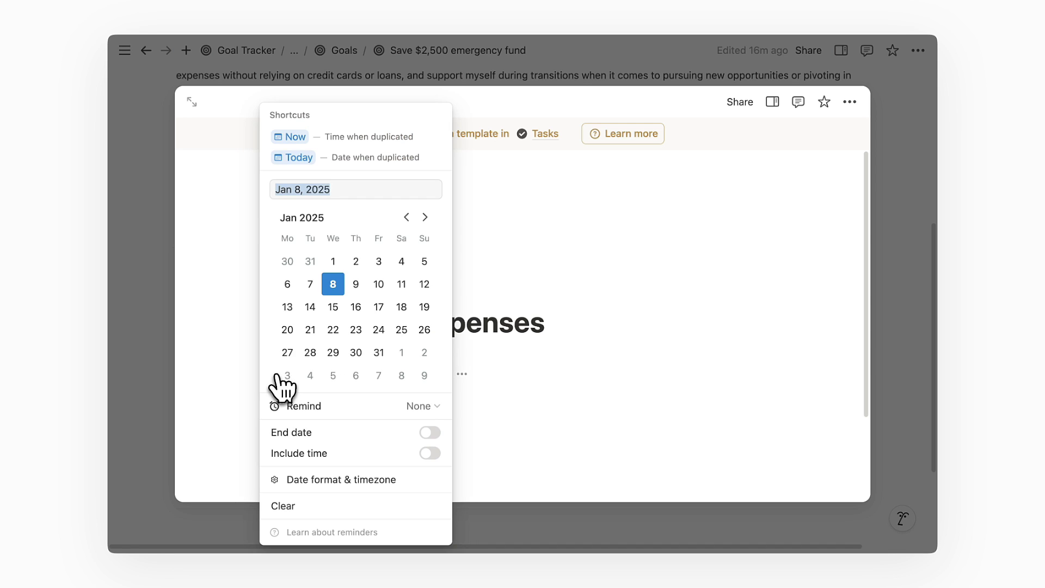
left_click(393, 161)
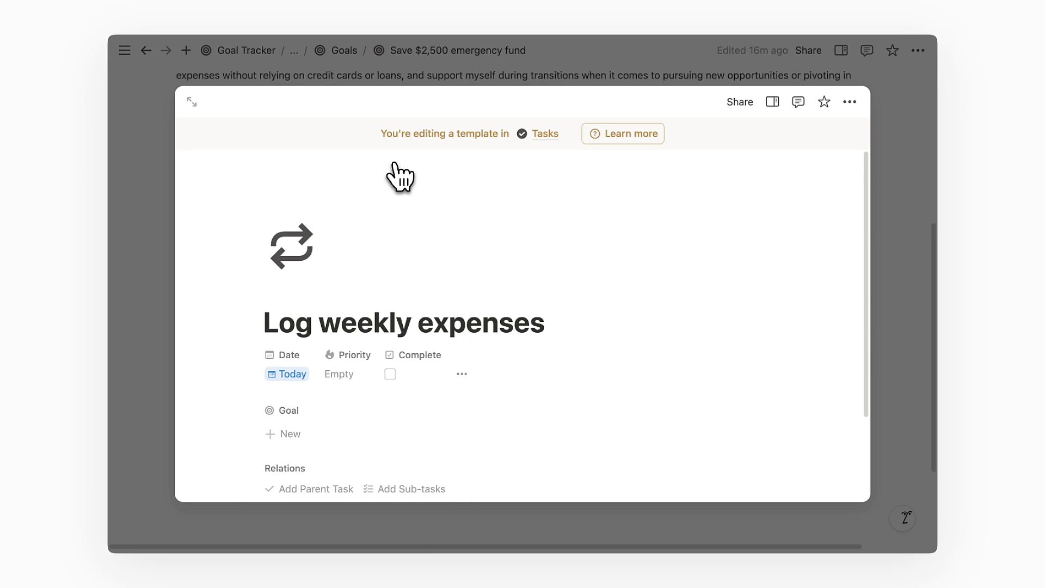
left_click(343, 373)
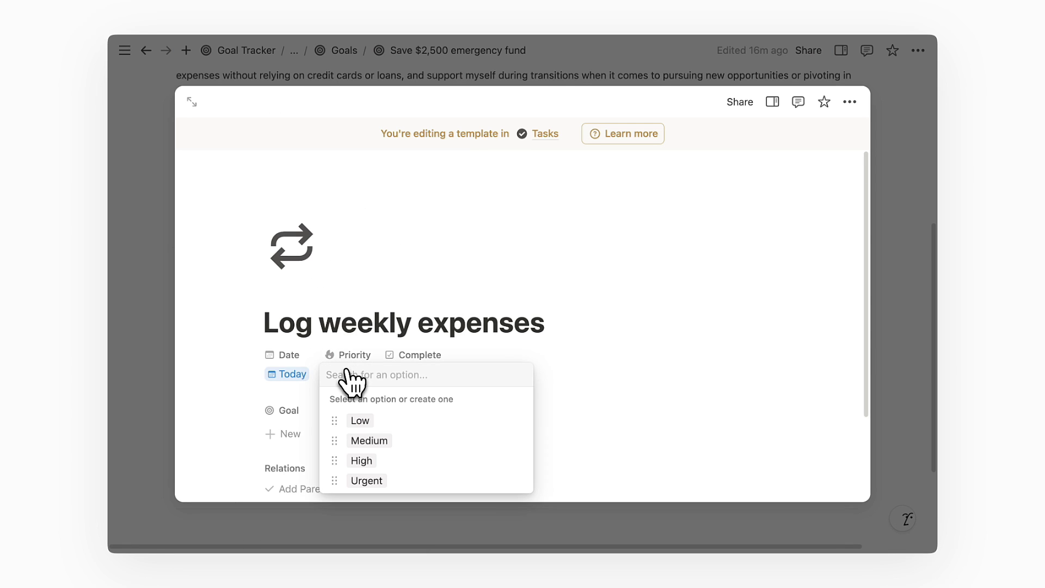
left_click(371, 441)
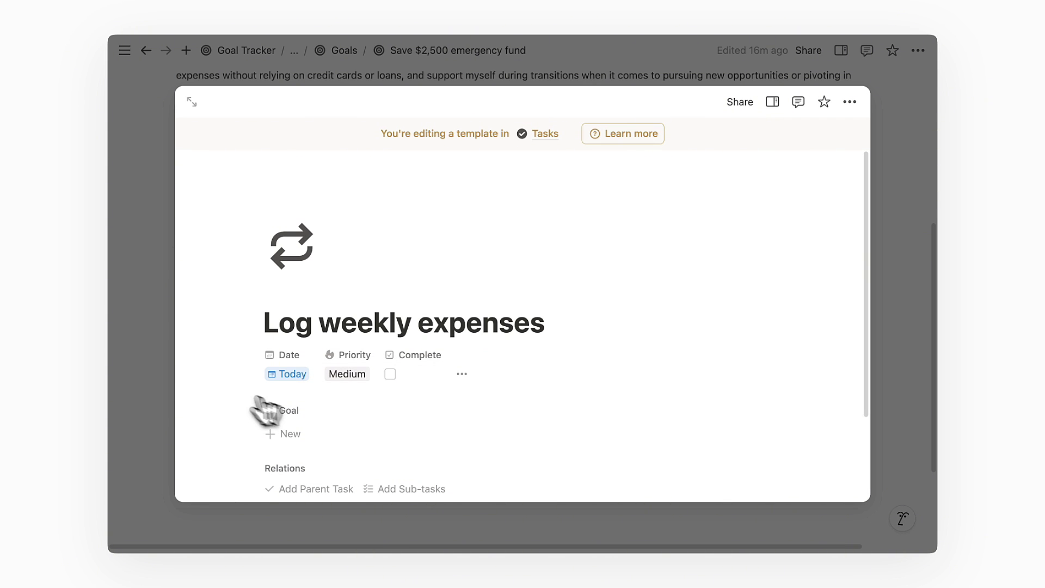
Schedule the Log weekly expenses template to repeat weekly on Sunday and save
left_click(168, 368)
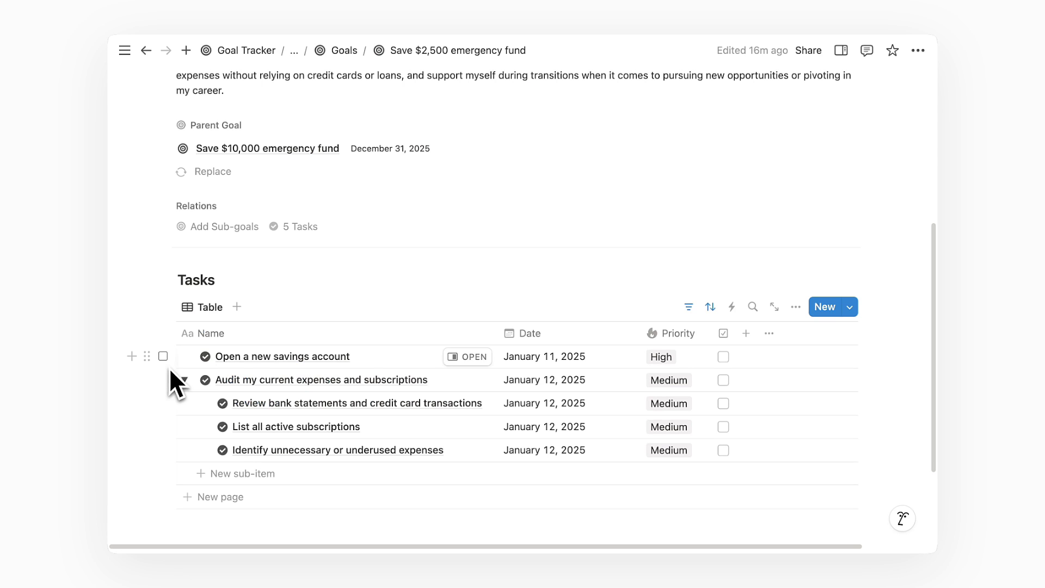
left_click(849, 308)
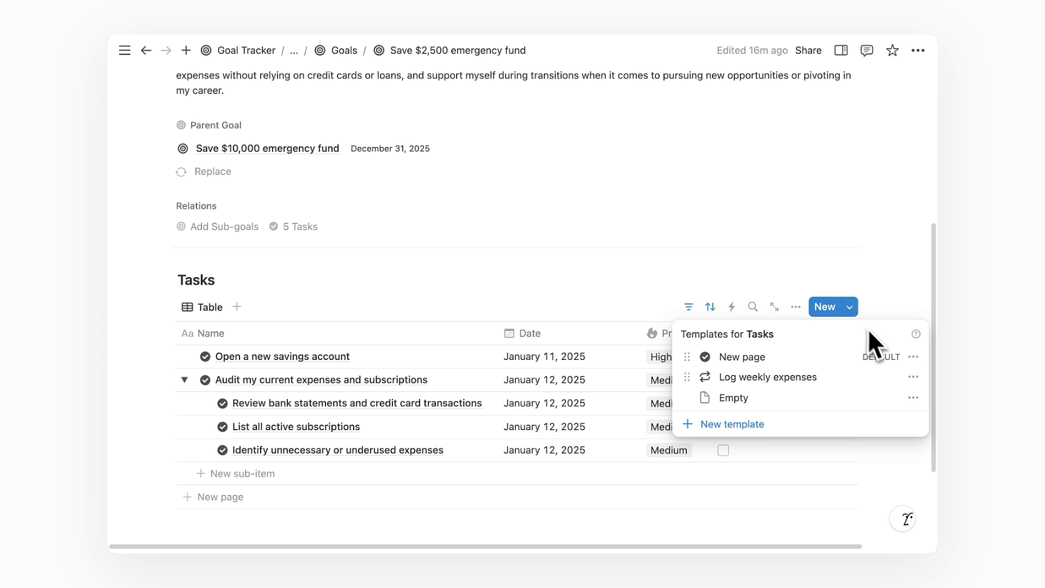
left_click(915, 378)
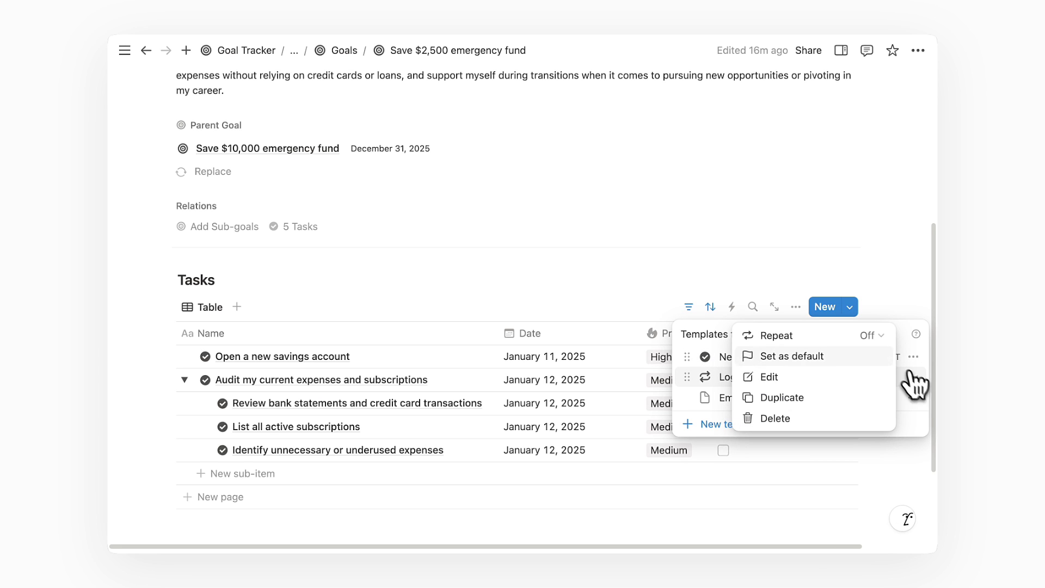
left_click(870, 337)
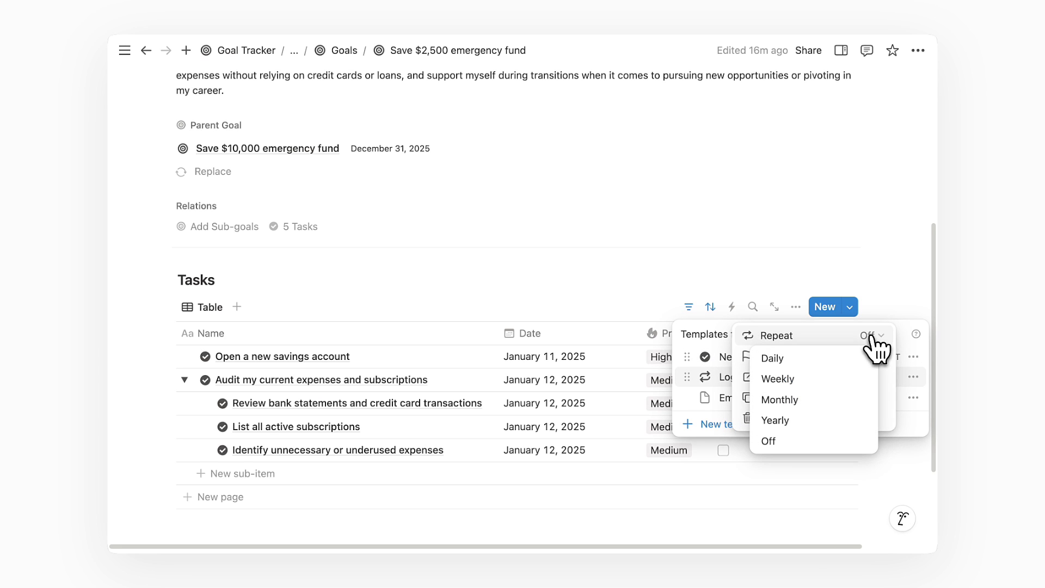
left_click(862, 390)
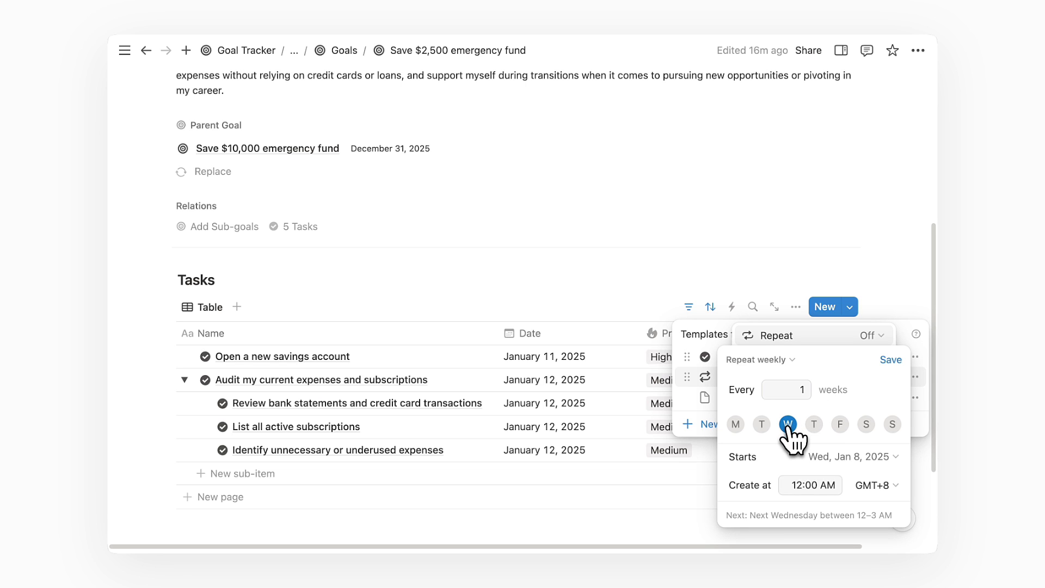
left_click(892, 424)
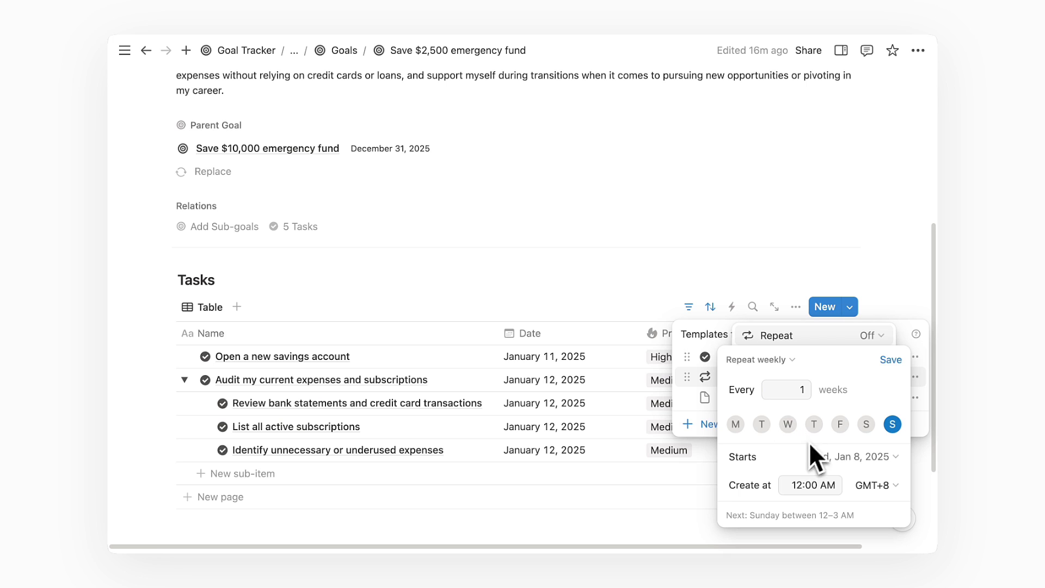
left_click(891, 359)
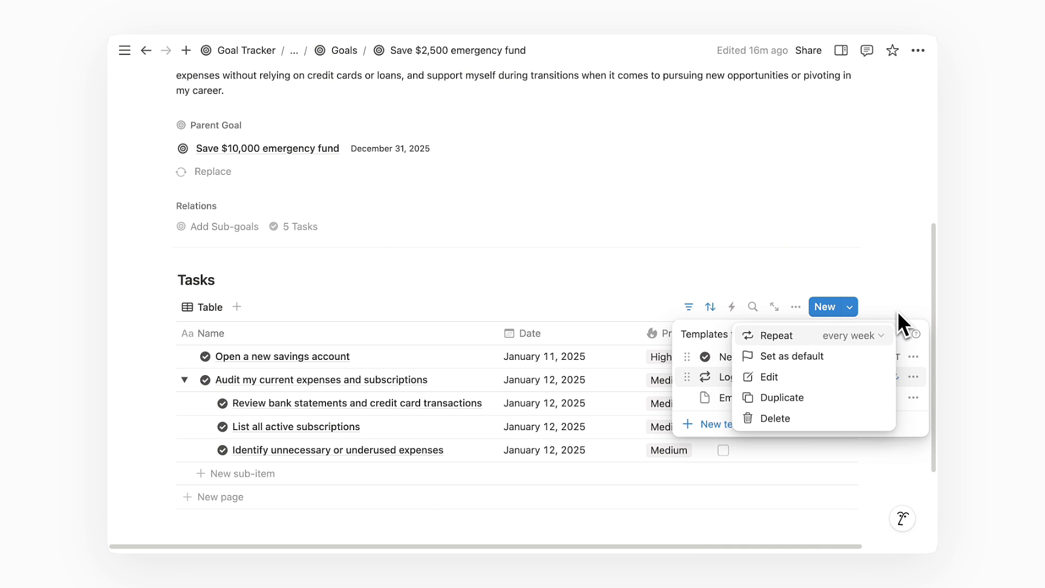
key("Escape")
key("Escape")
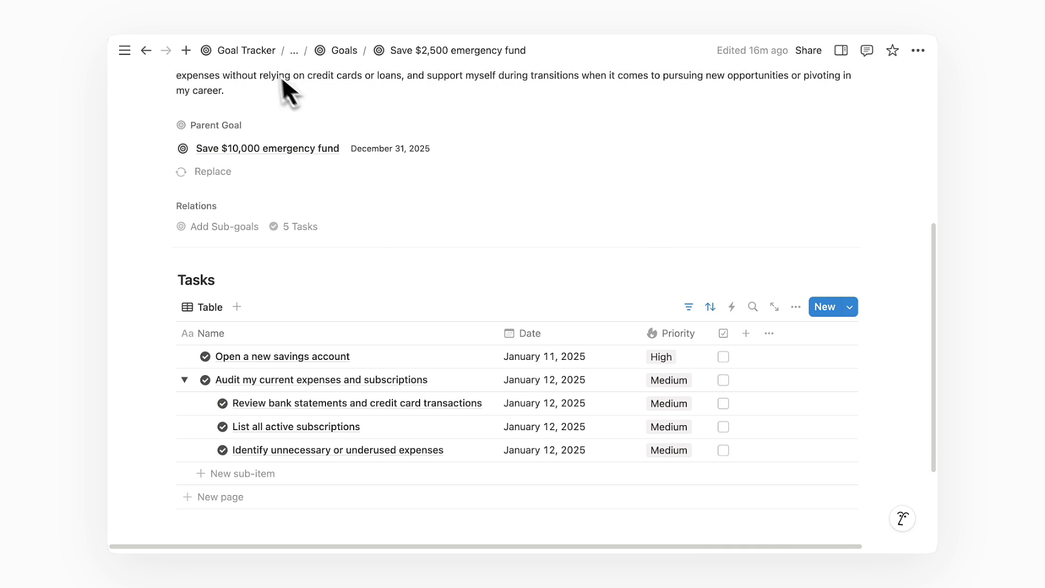
Go back to the Goal Tracker page, scroll through it and expand the audit task's sub-items
left_click(246, 51)
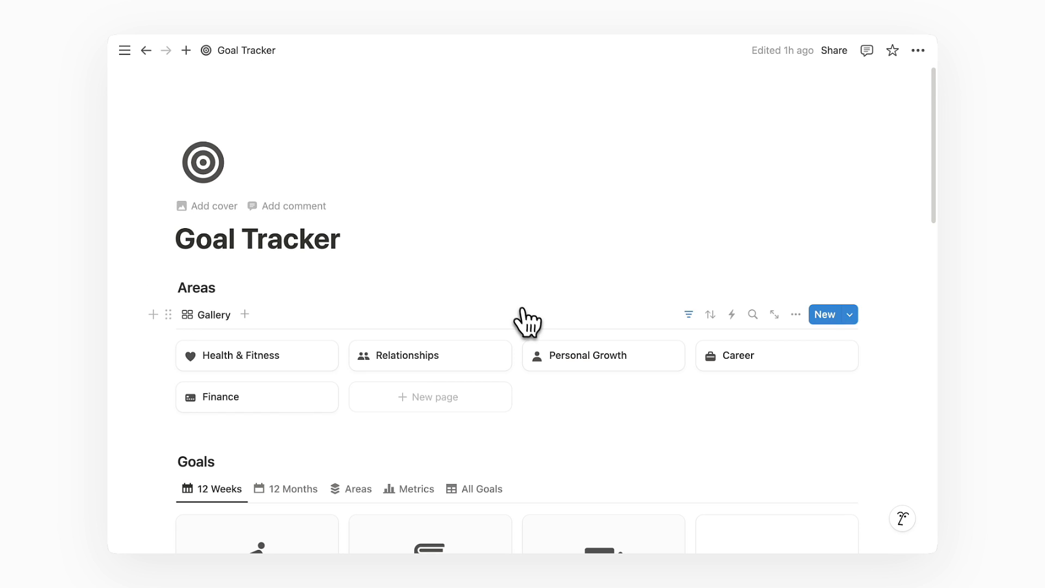
scroll(530, 327, "down", 10)
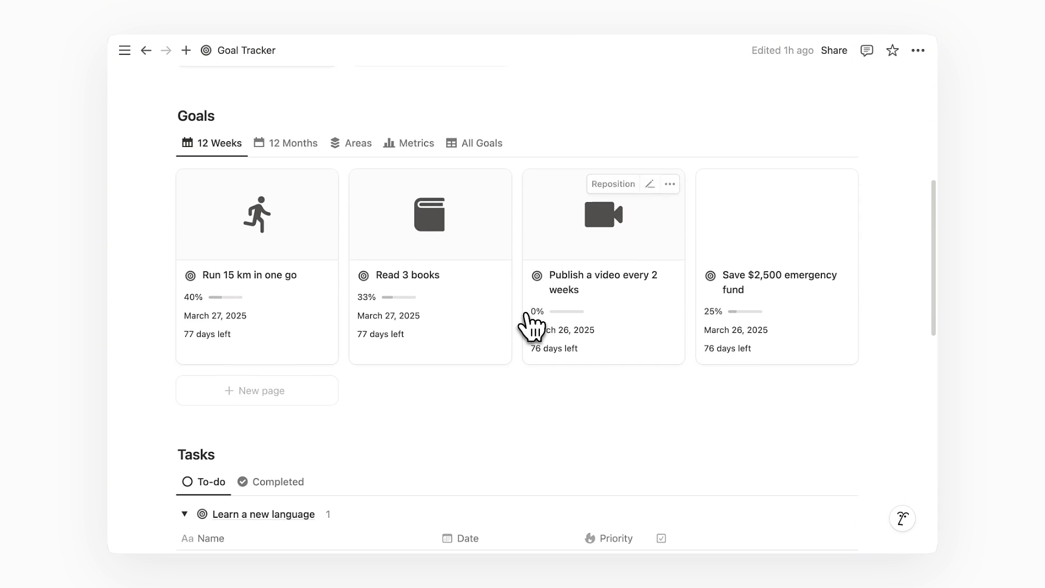
scroll(531, 327, "down", 5)
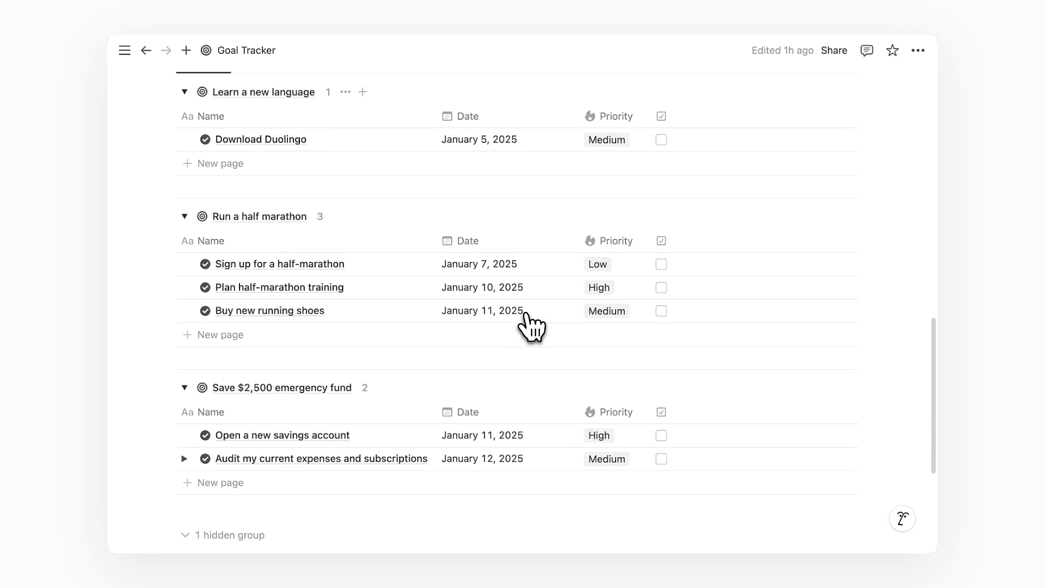
left_click(187, 431)
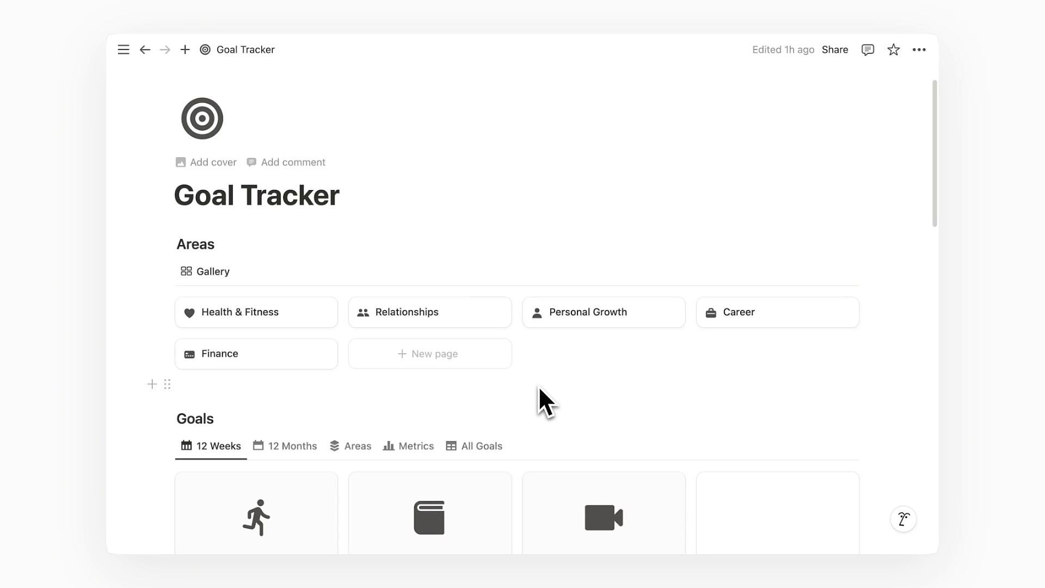
Switch the 12 Weeks view's card preview to None, then to Gallery Cover, and close Layout
scroll(539, 388, "down", 5)
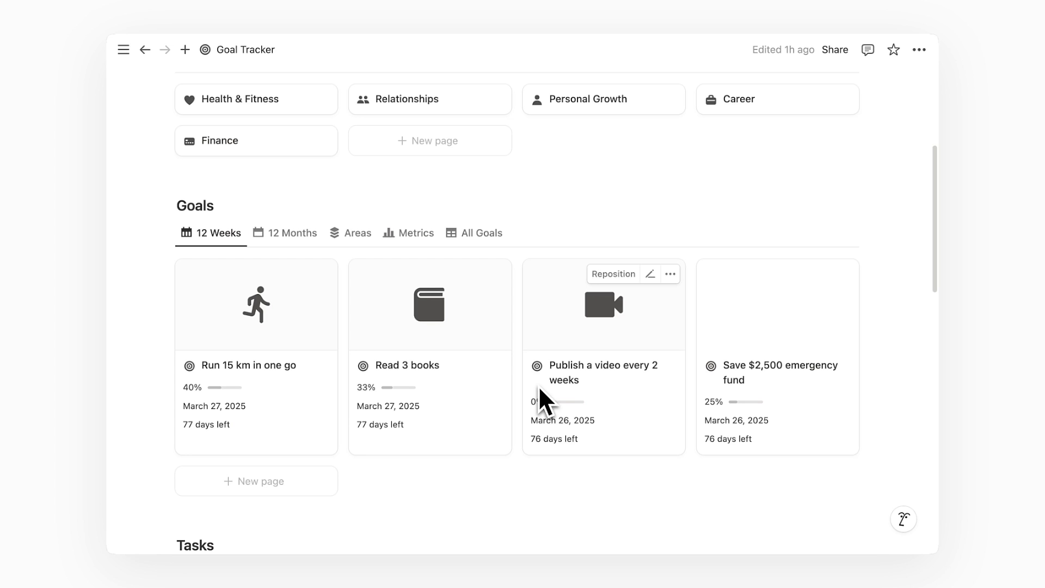
left_click(795, 233)
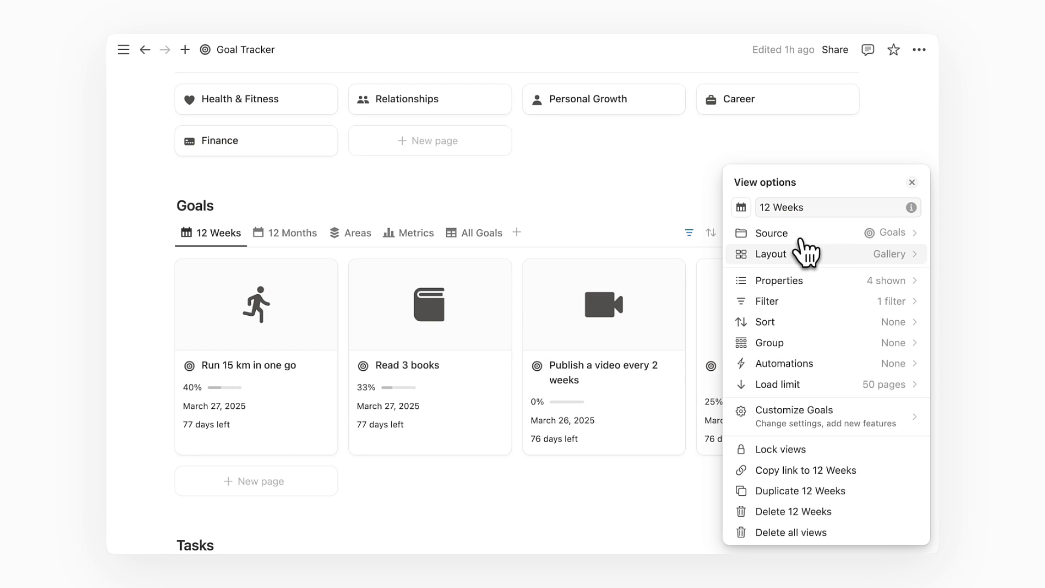
left_click(805, 255)
left_click(803, 404)
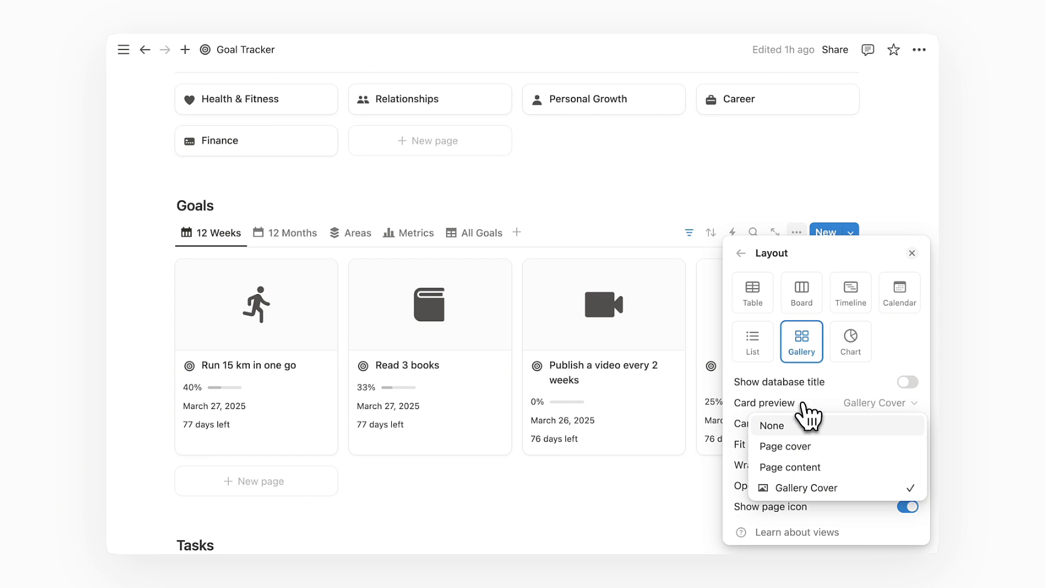
left_click(803, 425)
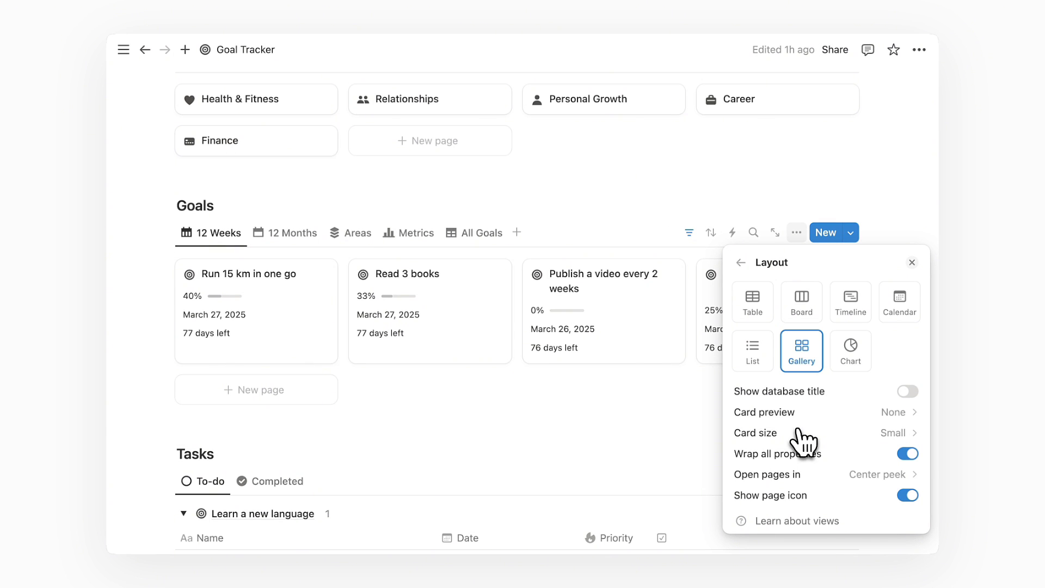
left_click(803, 414)
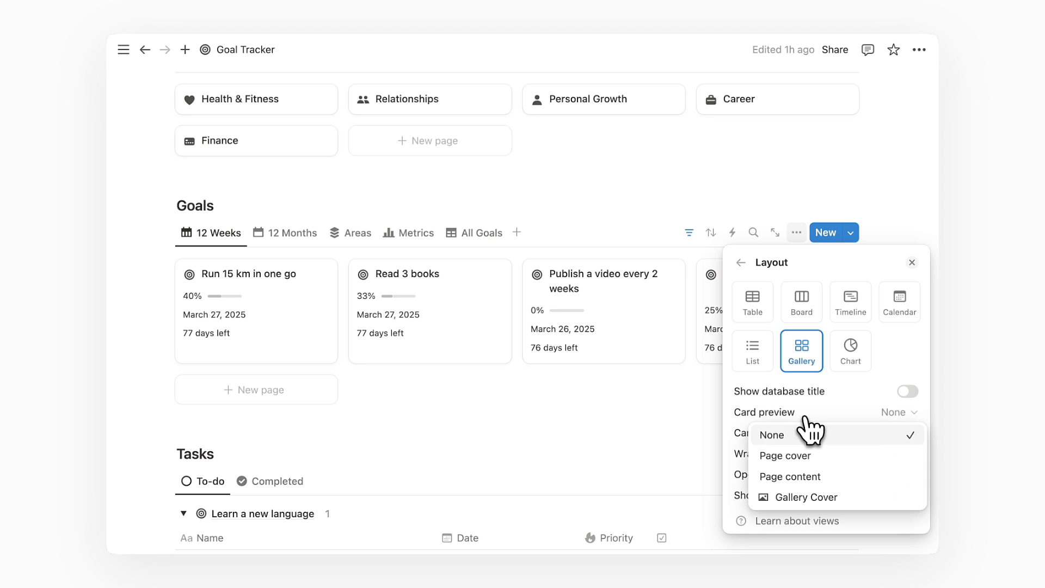
left_click(808, 498)
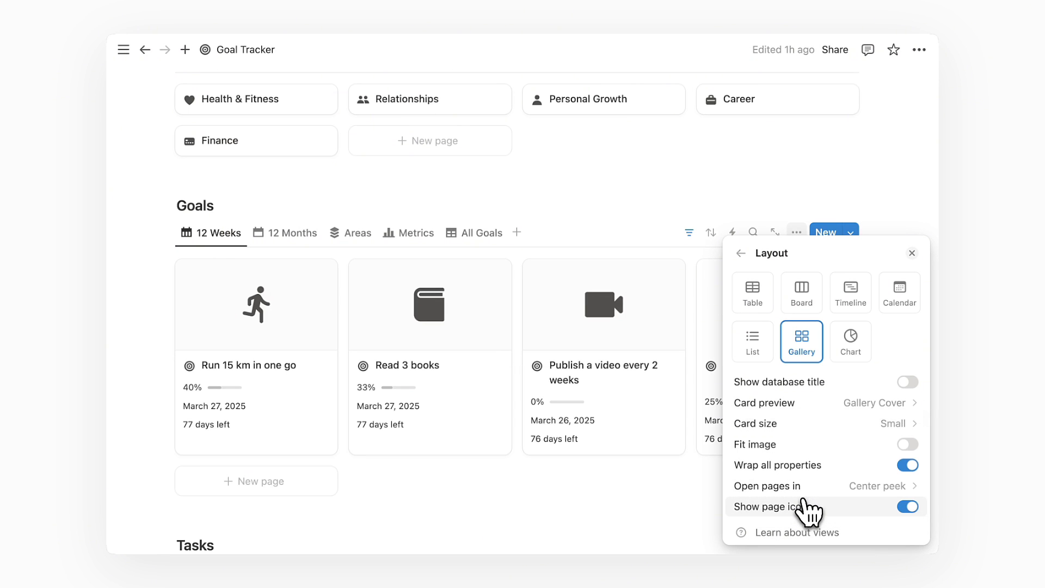
left_click(673, 237)
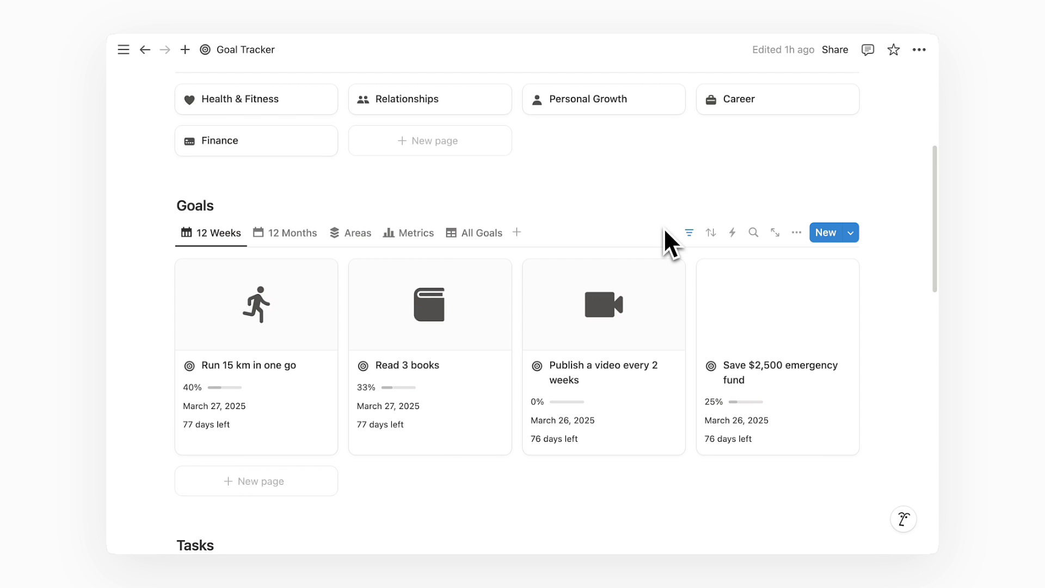
Upload Coins.png as the Save $2,500 emergency fund goal's Gallery Cover and reopen it
left_click(777, 341)
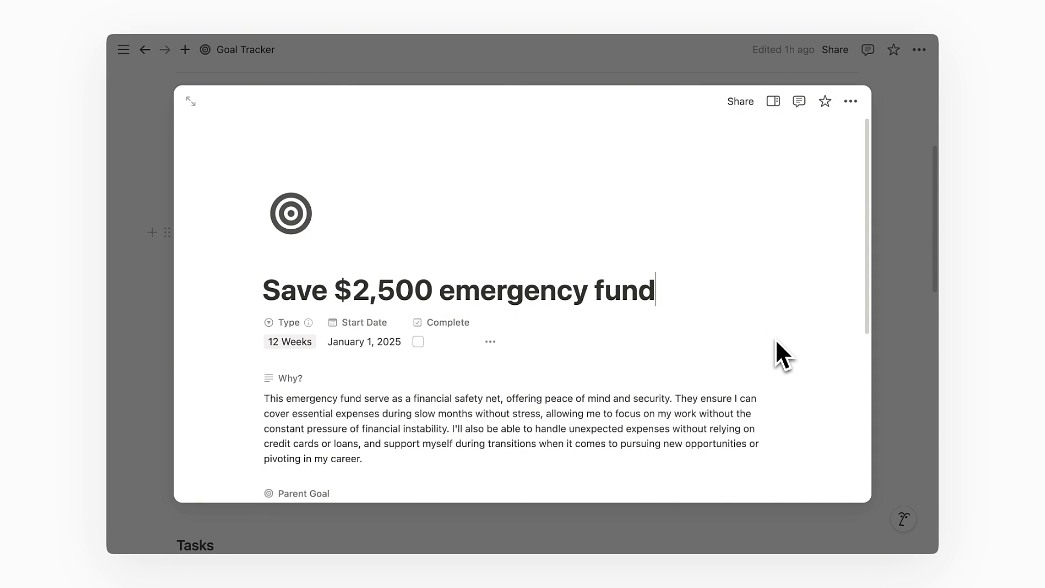
left_click(773, 101)
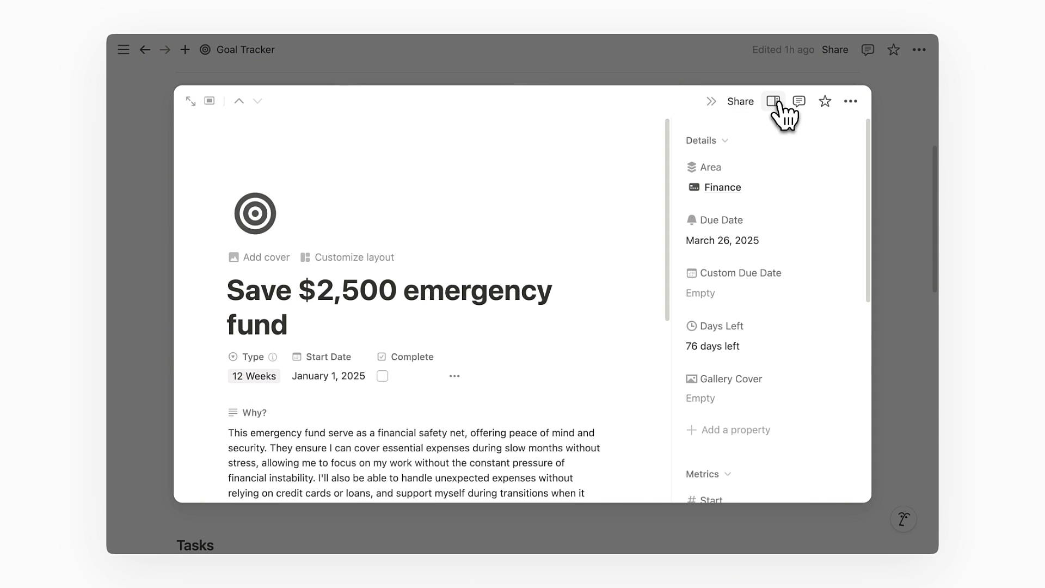
left_click(762, 392)
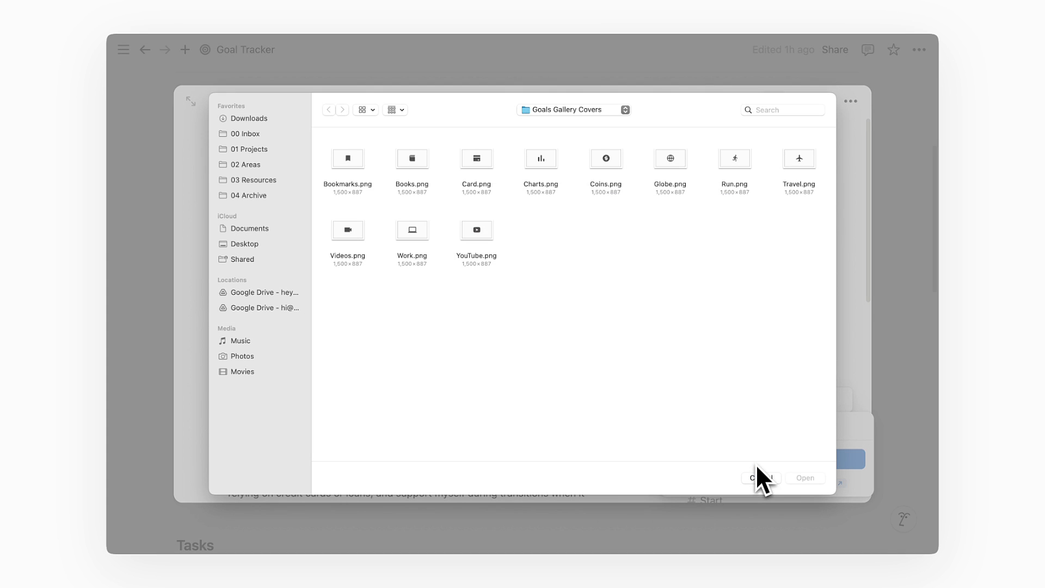
double_click(608, 163)
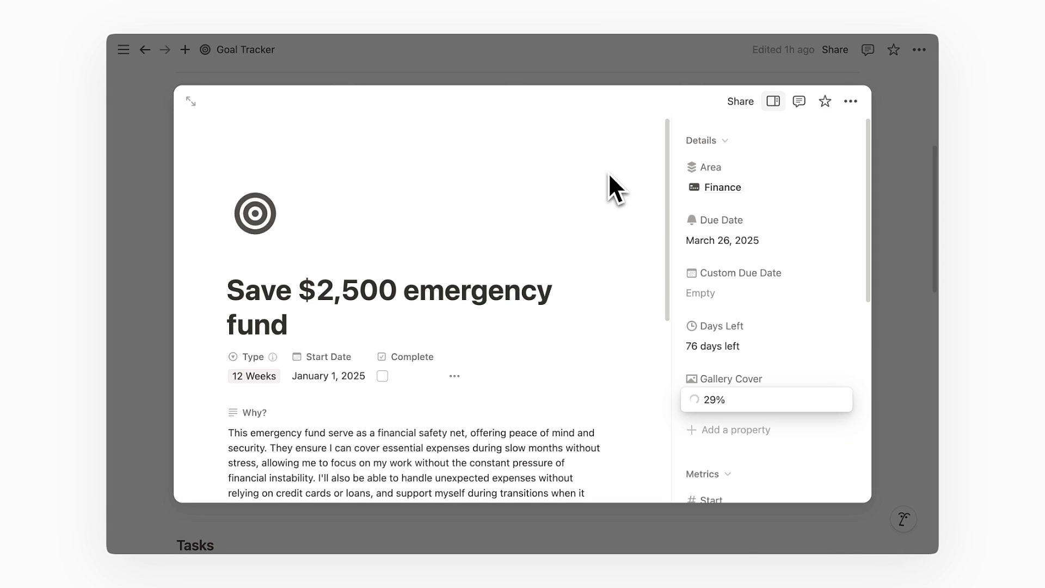
left_click(881, 361)
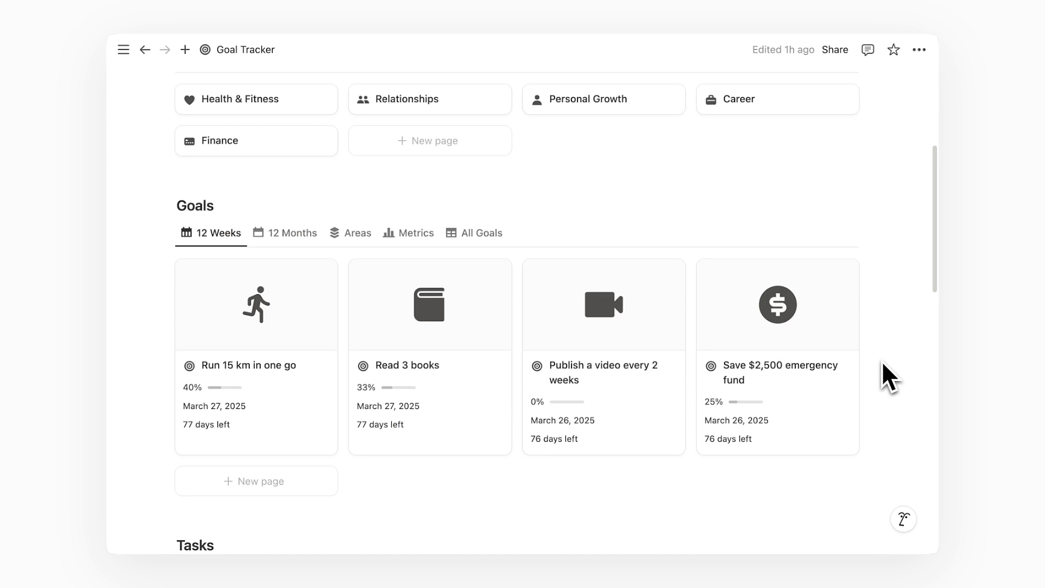
left_click(822, 344)
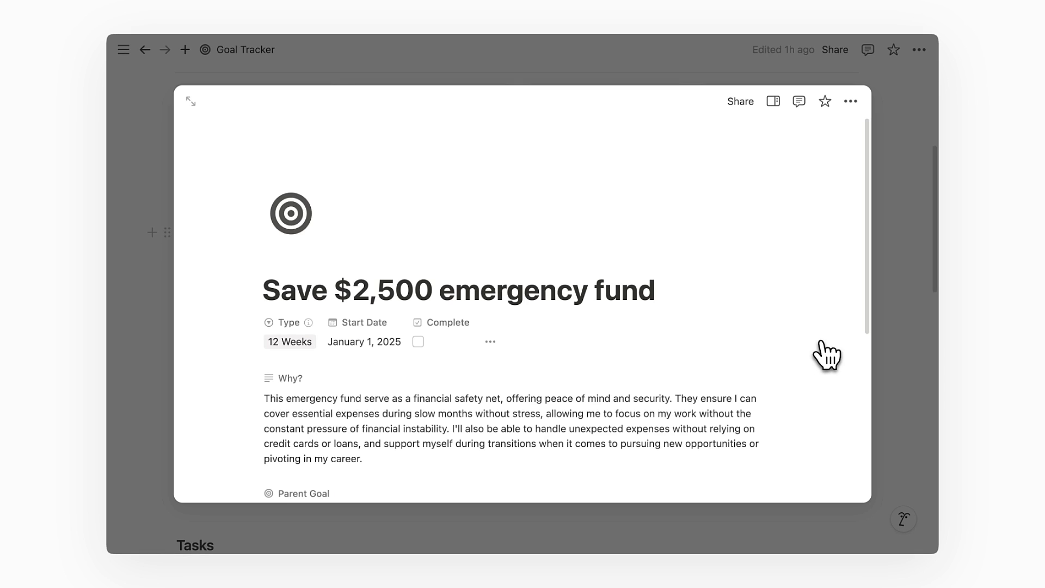
In the Metrics view, enter 1250, then 1500, as the emergency fund goal's Current amount
left_click(883, 342)
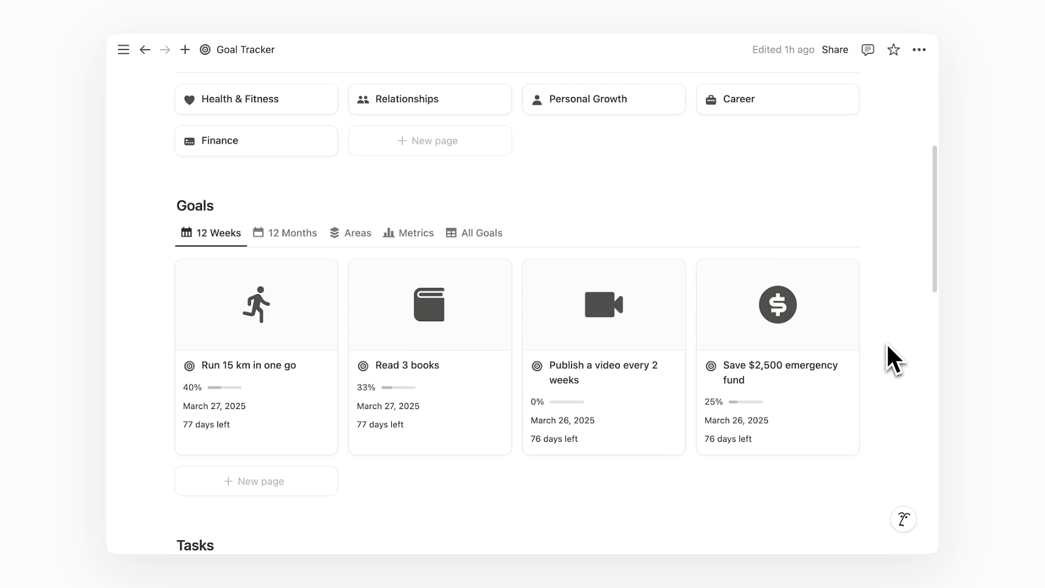
mouse_move(630, 227)
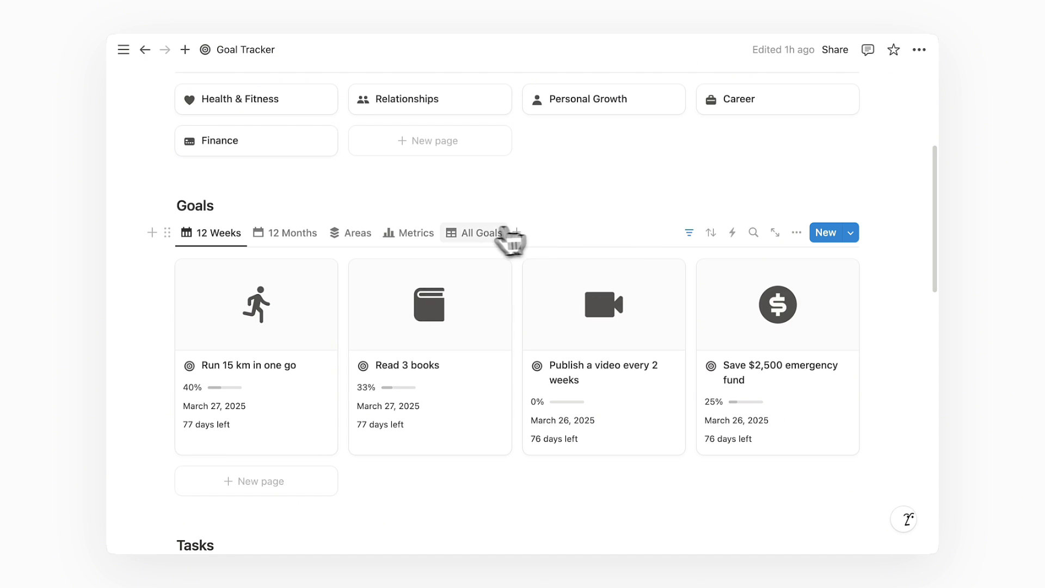
left_click(415, 234)
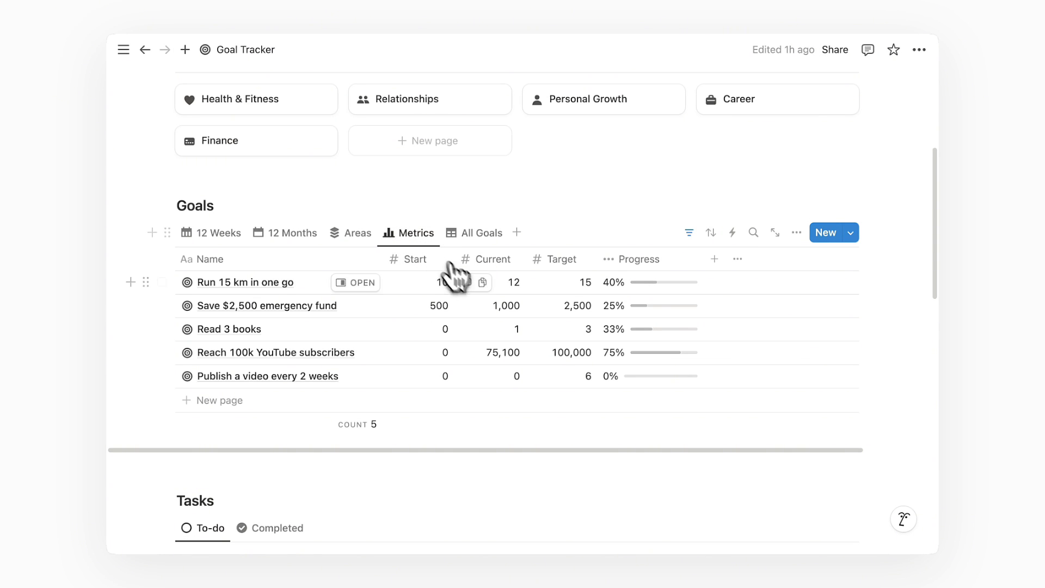
left_click(501, 305)
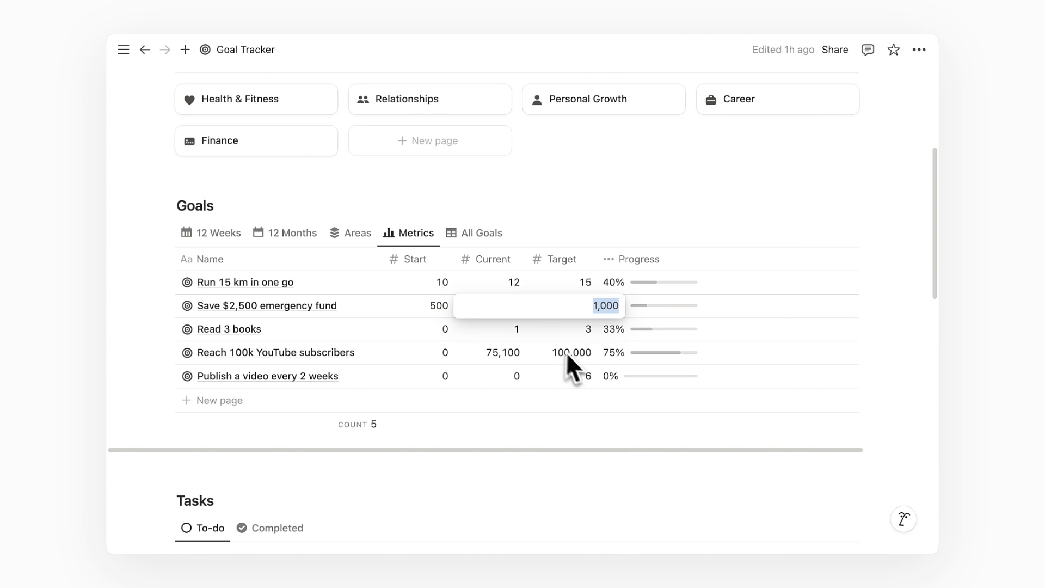
type("1250")
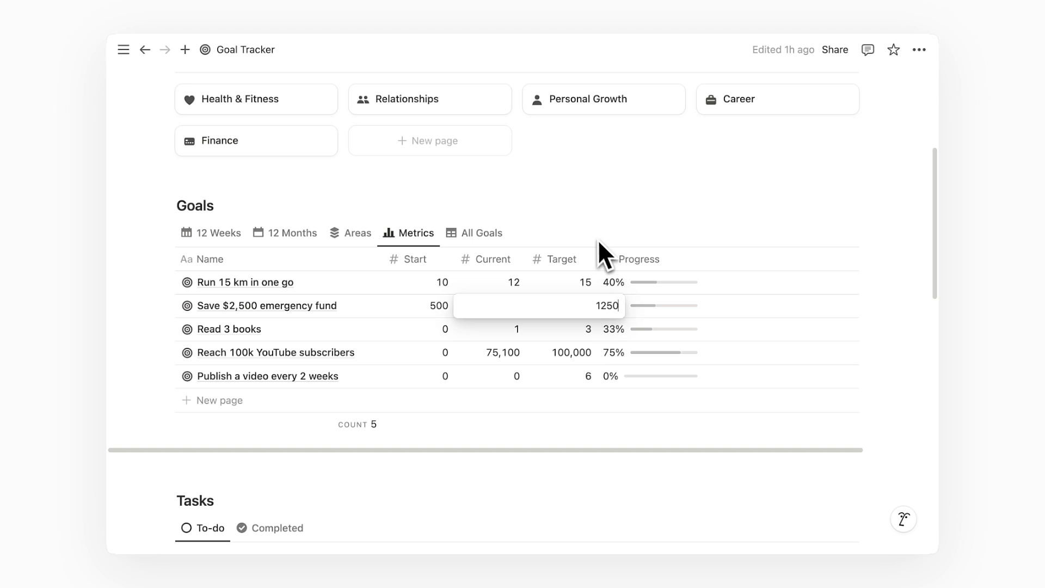
key("Return")
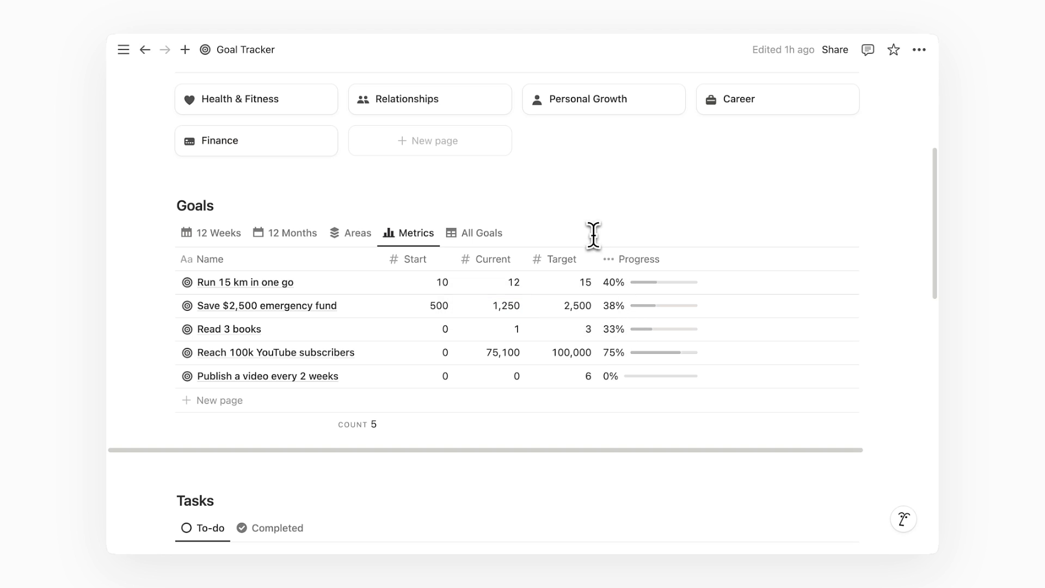
left_click(503, 306)
type("1500")
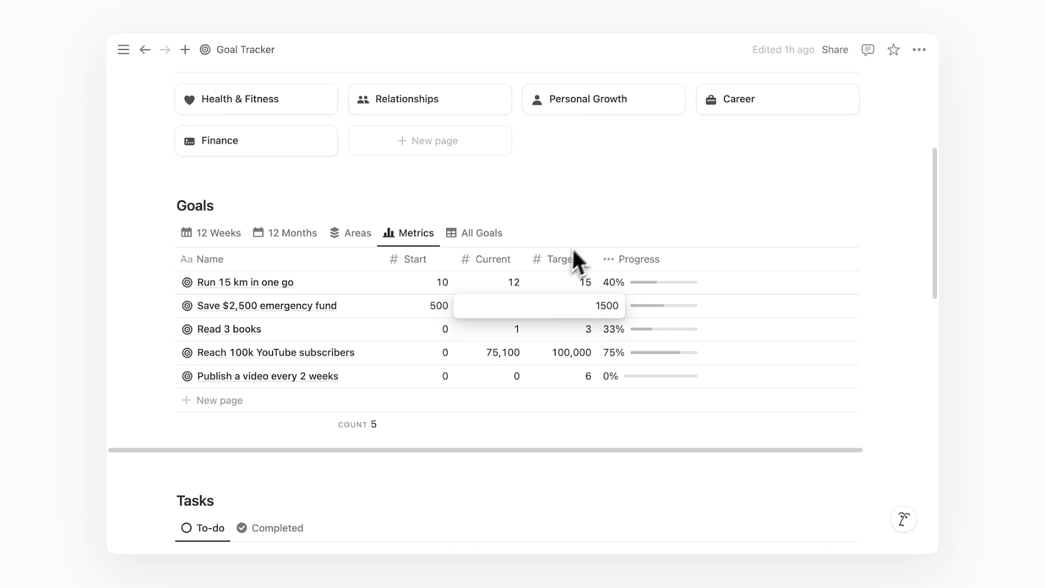
key("Return")
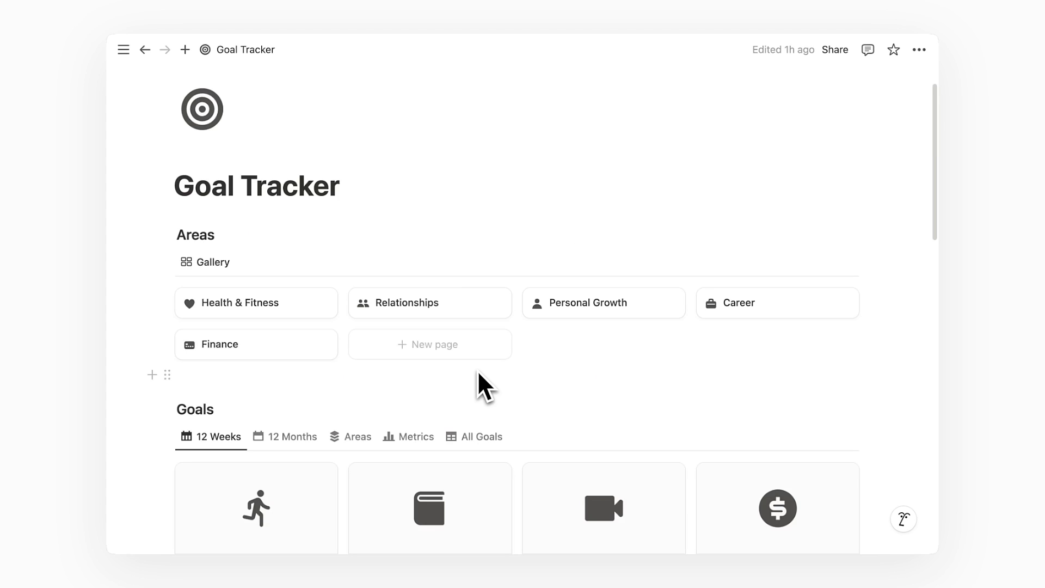
Copy a link to the 12 Weeks goals view
scroll(479, 373, "down", 5)
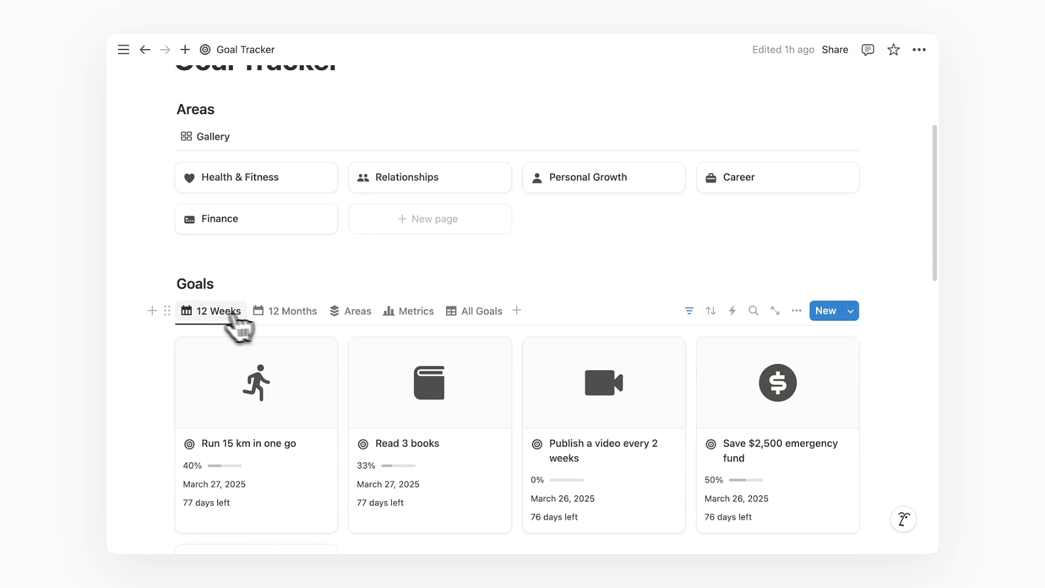
left_click(204, 312)
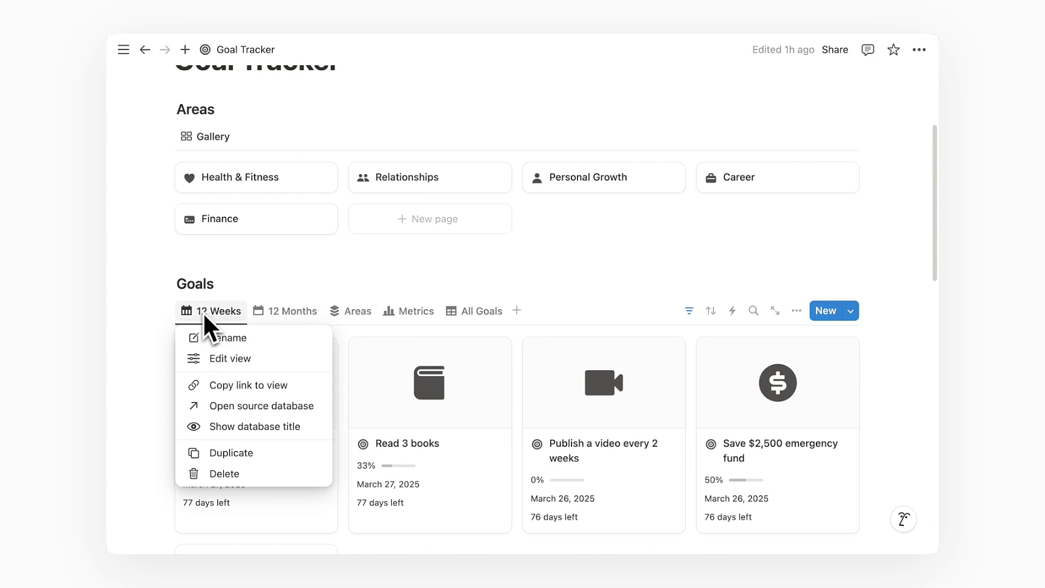
left_click(290, 387)
Search for 'second brain' and go to the Second Brain page
key("super+k")
type("sec")
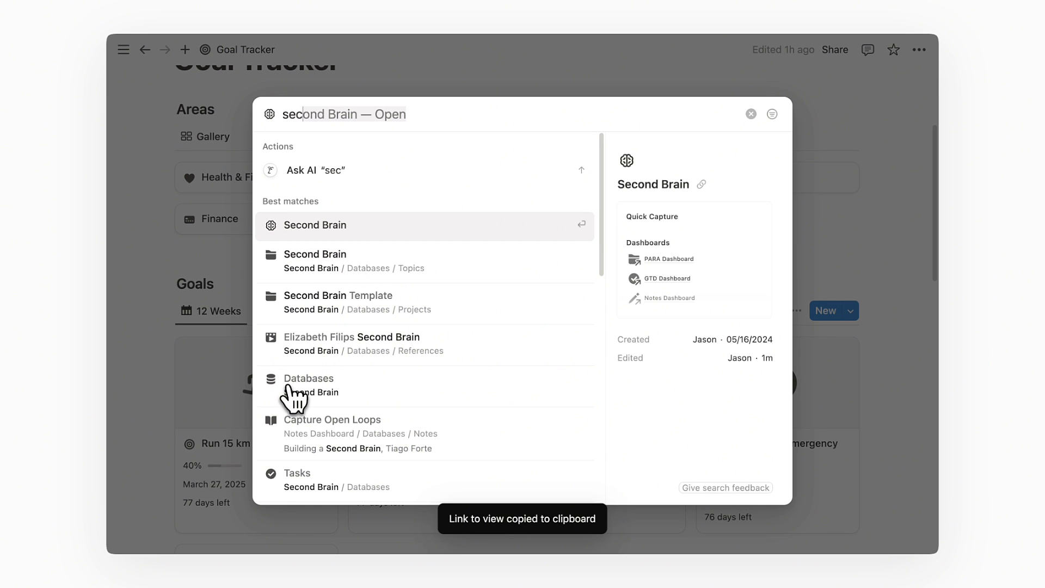
type("ond brain")
key("Return")
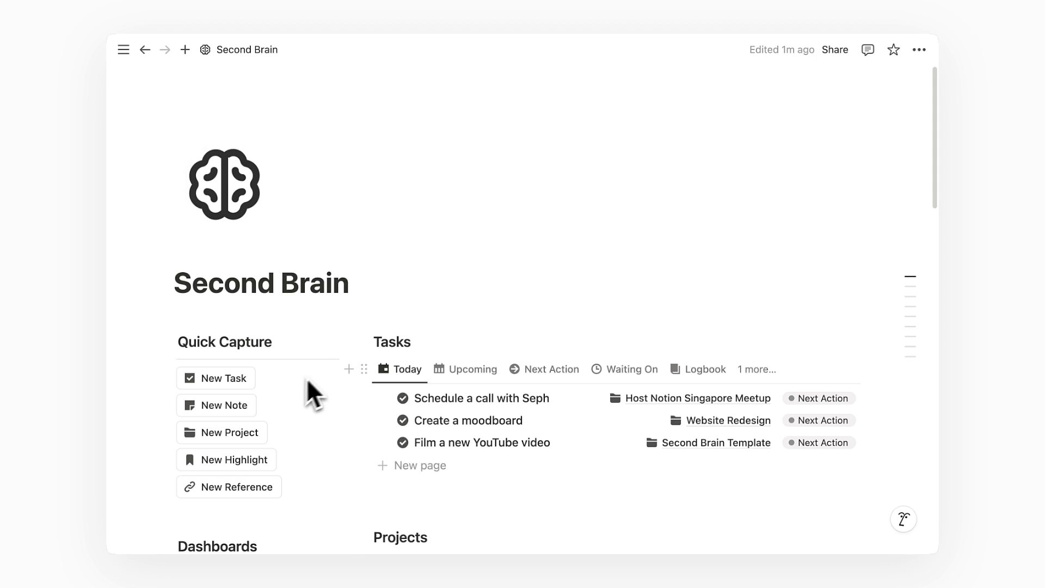
Paste the 12 Weeks link above Tasks as a linked database view
left_click(375, 344)
key("Return")
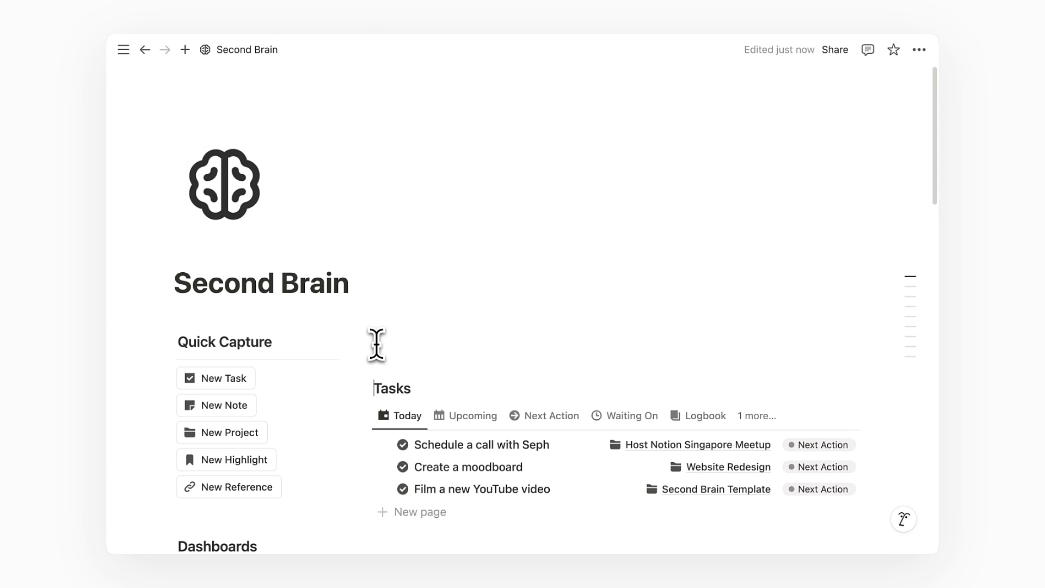
left_click(388, 333)
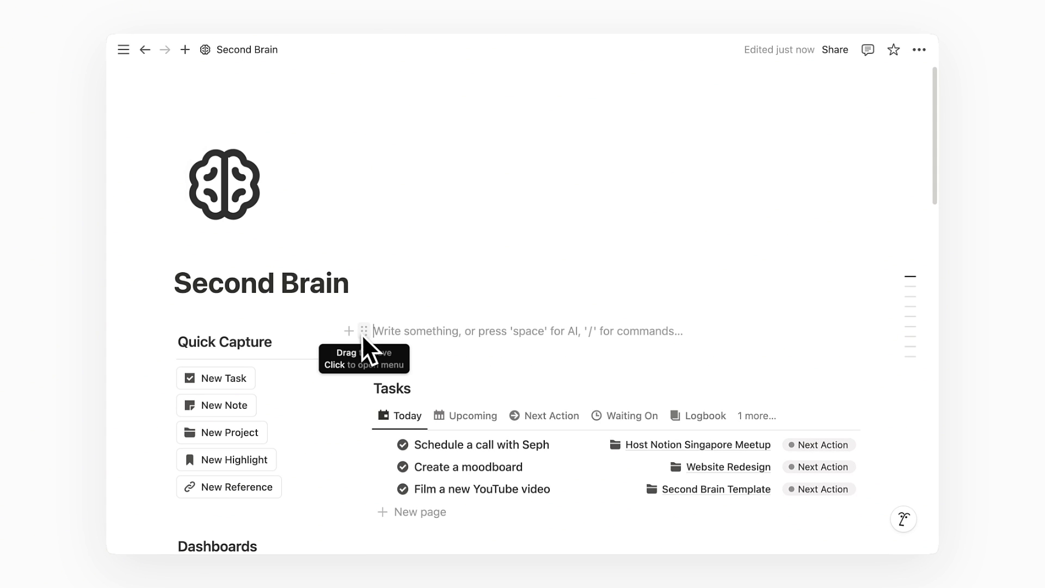
key("super+v")
left_click(658, 390)
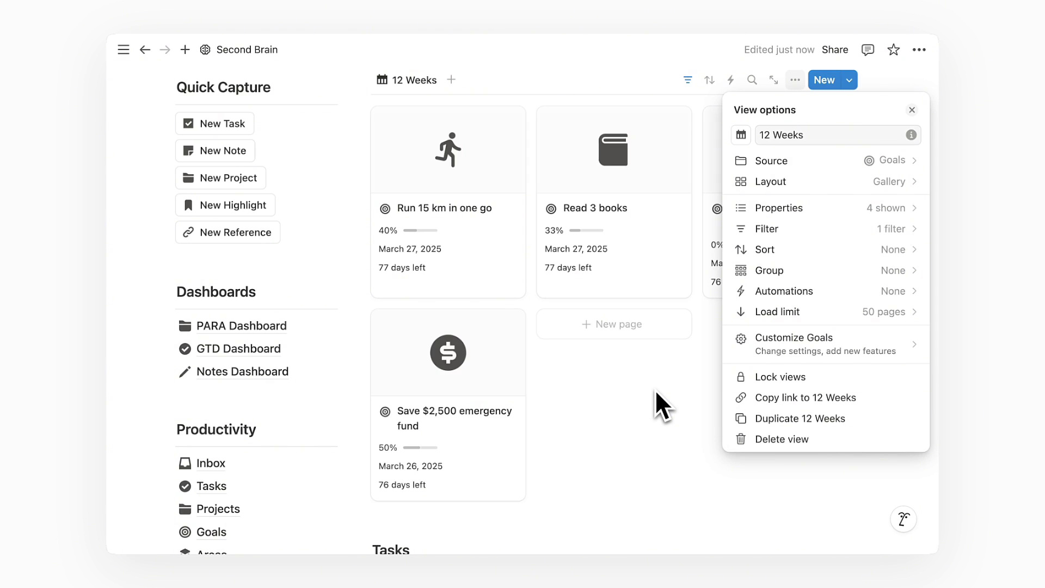
key("Escape")
Move a new empty block above the gallery and start a '###' Goals heading in it
scroll(651, 391, "up", 2)
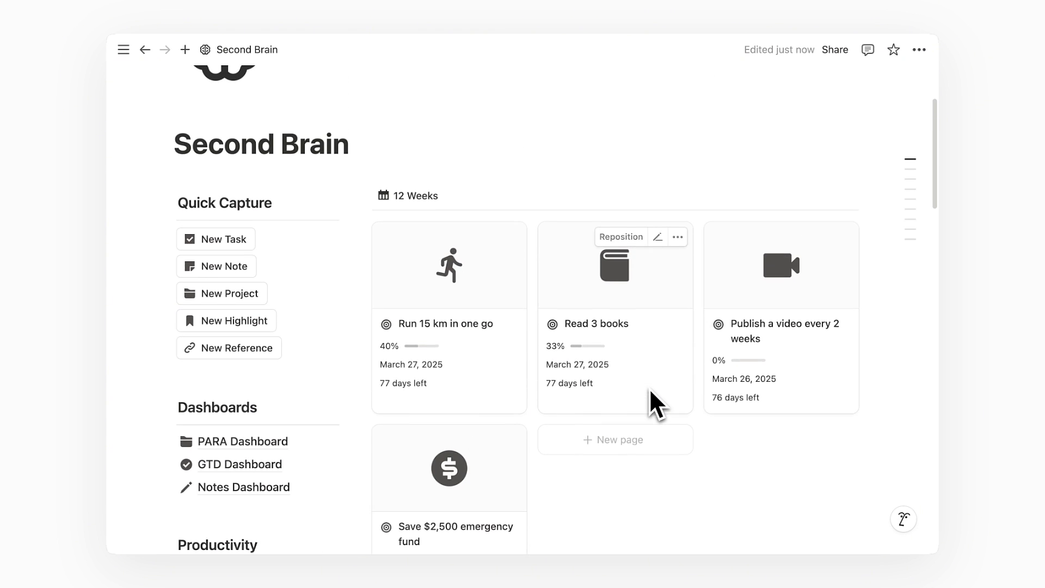
scroll(633, 382, "up", 3)
left_click(347, 185)
key("Return")
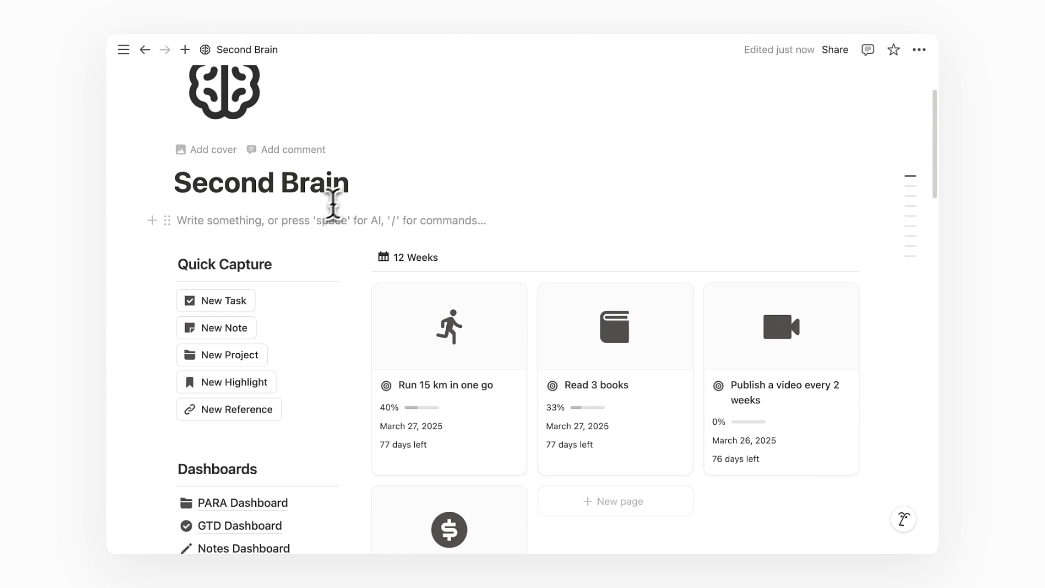
left_click_drag(163, 221, 427, 240)
left_click(422, 233)
type("###")
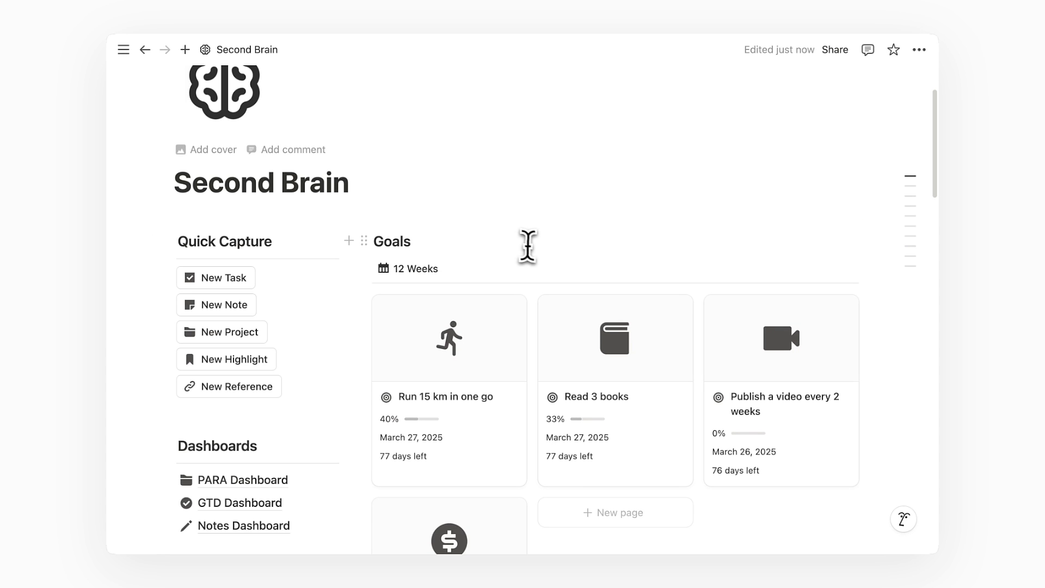